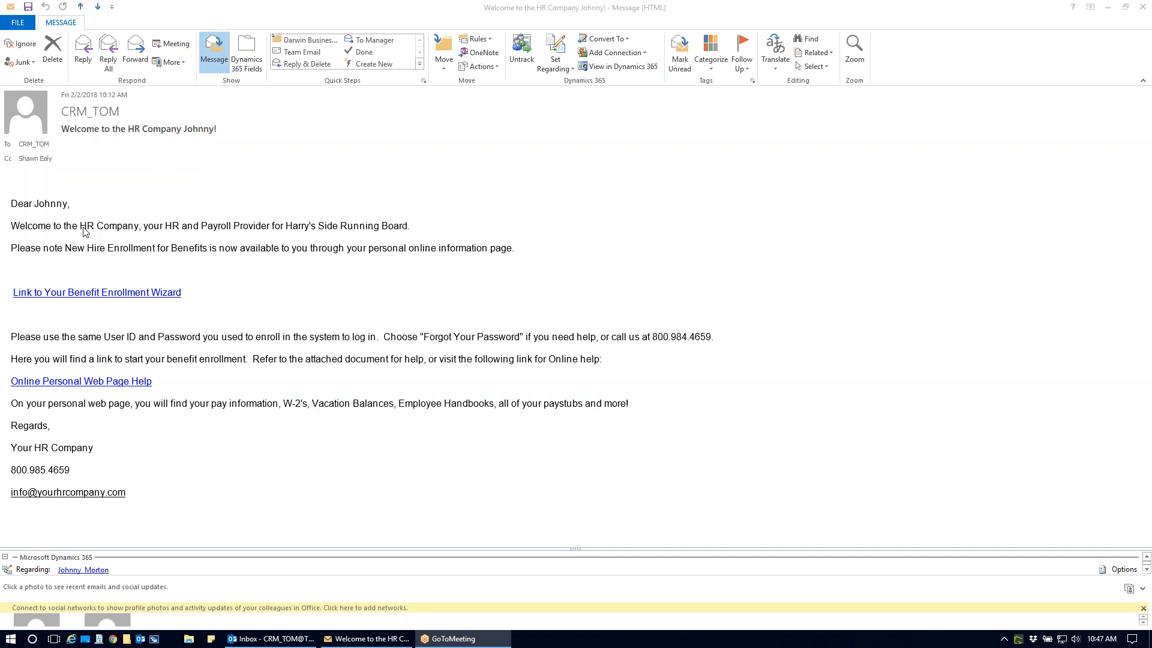
- Open the benefit enrollment wizard link from the welcome e-mail and log in with the employee's user ID, dismissing the password-saving offer
{"action": "left_click", "coordinate": [94, 293]}
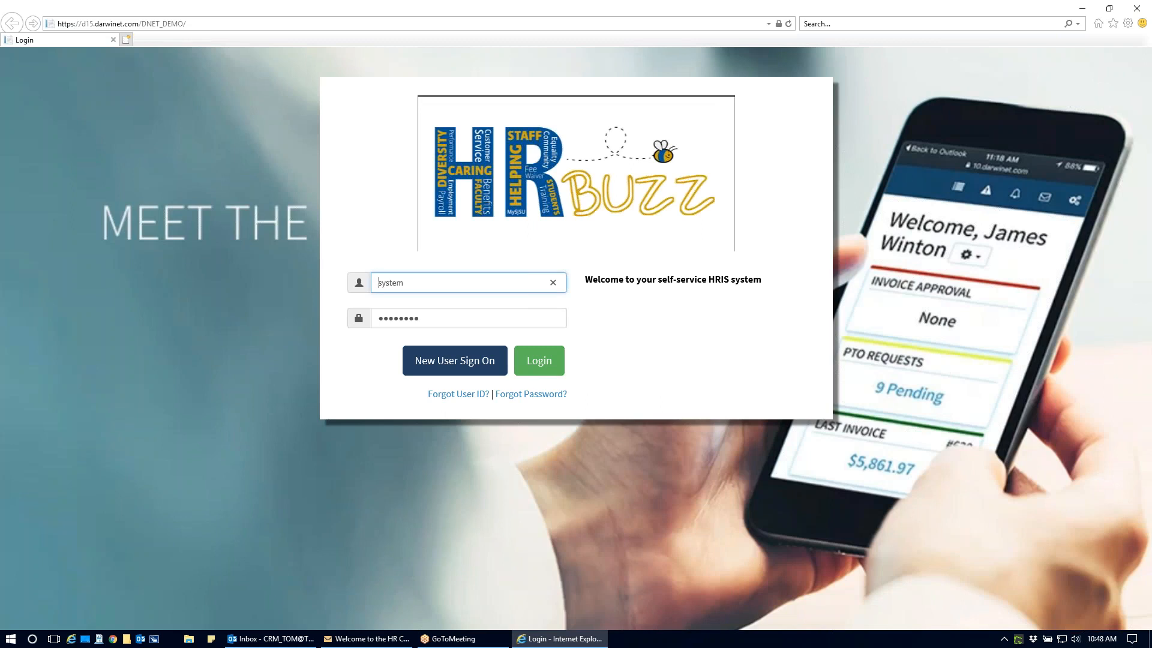
{"action": "double_click", "coordinate": [396, 283]}
{"action": "type", "text": "jo"}
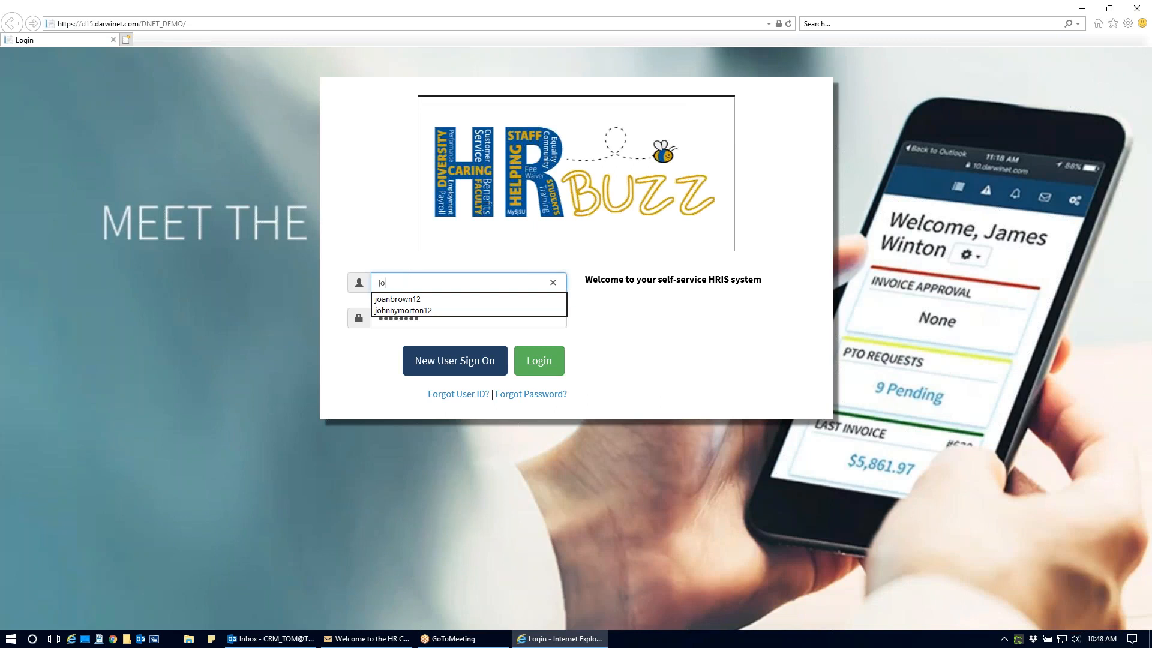
{"action": "left_click", "coordinate": [437, 310]}
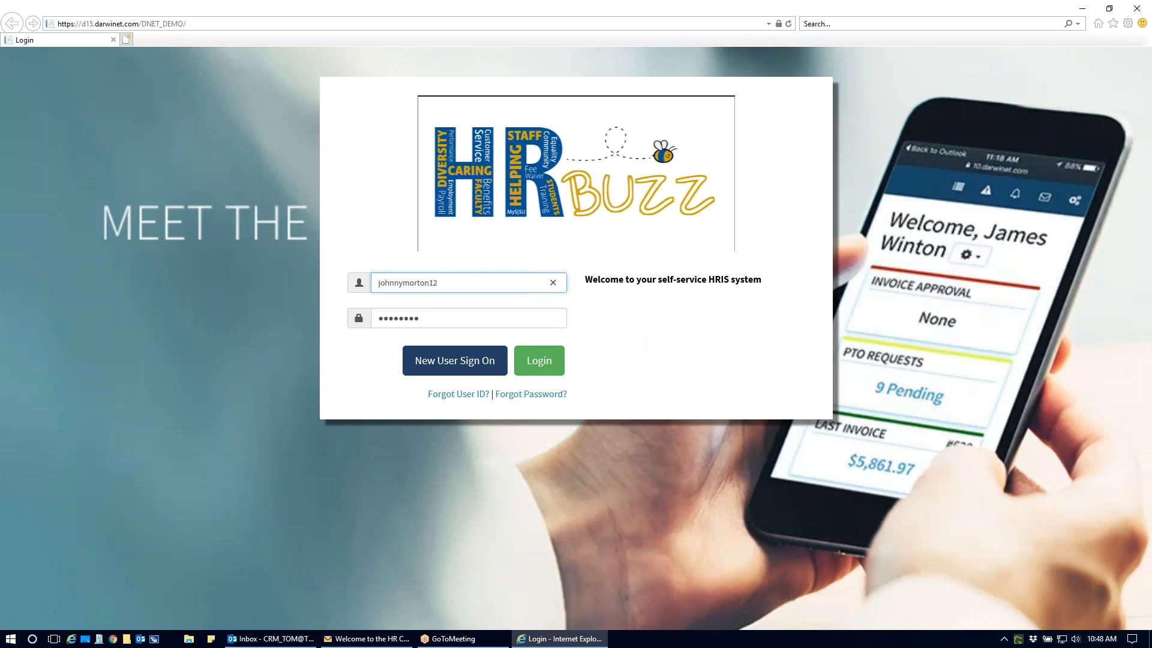
{"action": "left_click", "coordinate": [539, 368]}
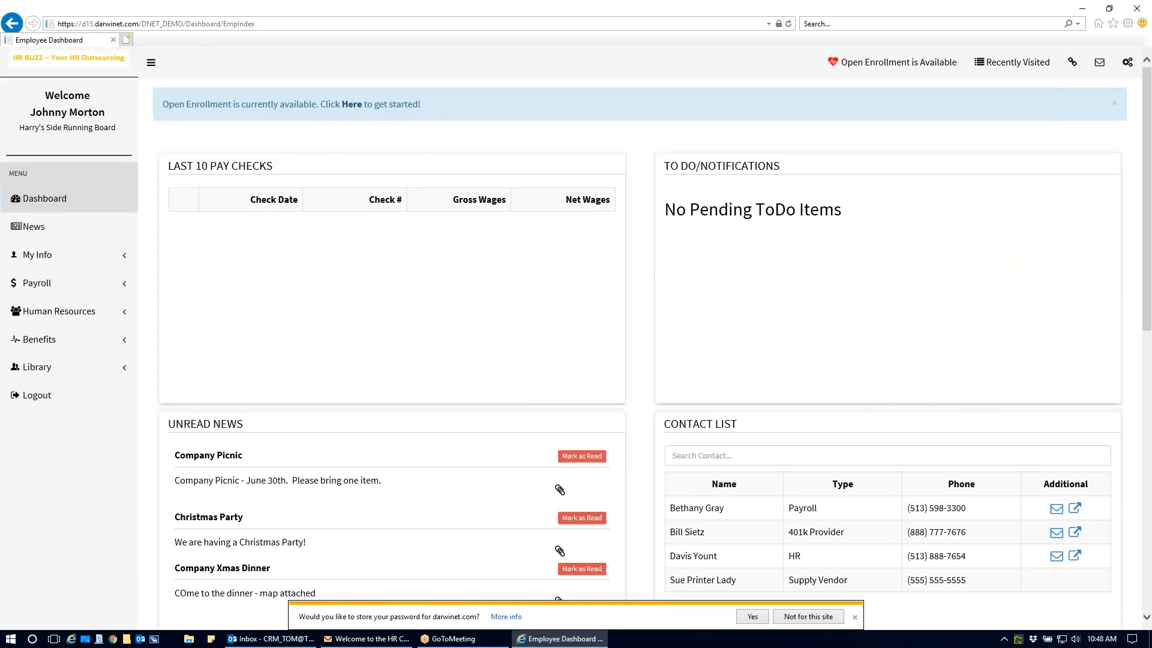
{"action": "left_click", "coordinate": [855, 616]}
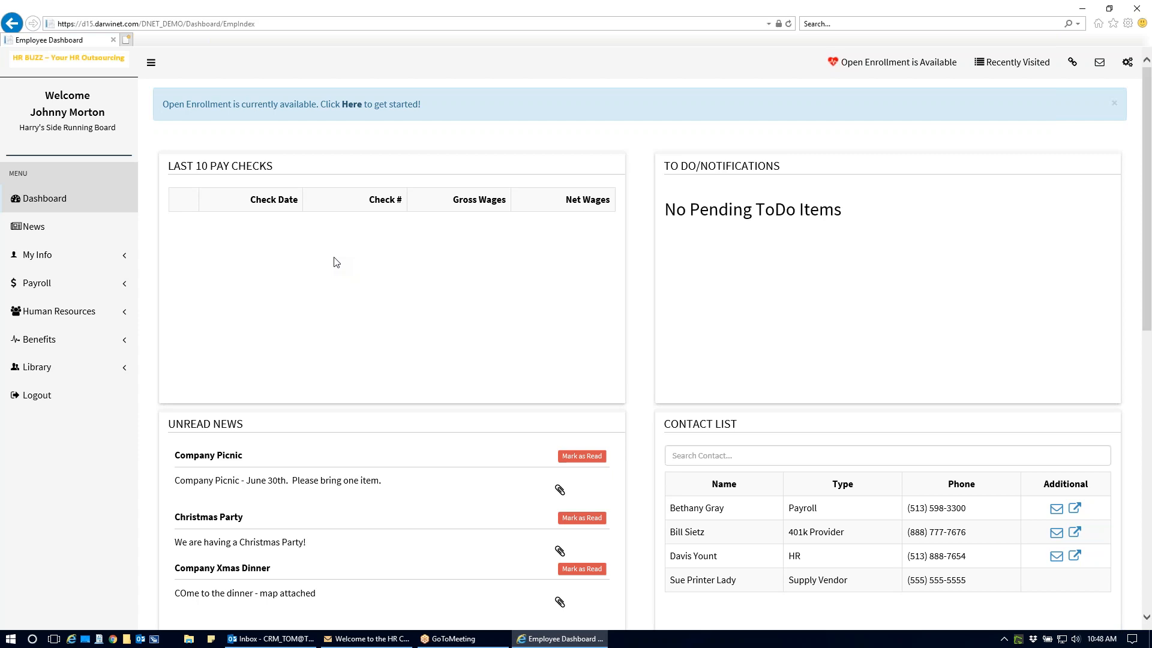
- Start the available open enrollment, mark the employee for Wellness and begin the enrollment
{"action": "left_click", "coordinate": [357, 106]}
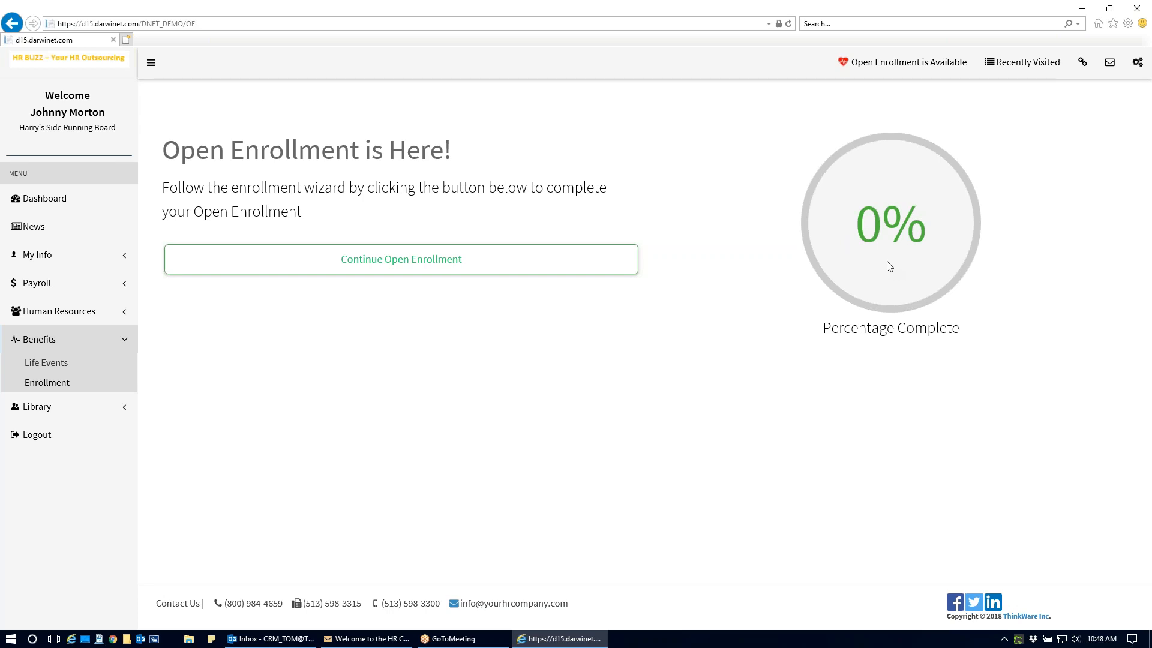
{"action": "left_click", "coordinate": [407, 267]}
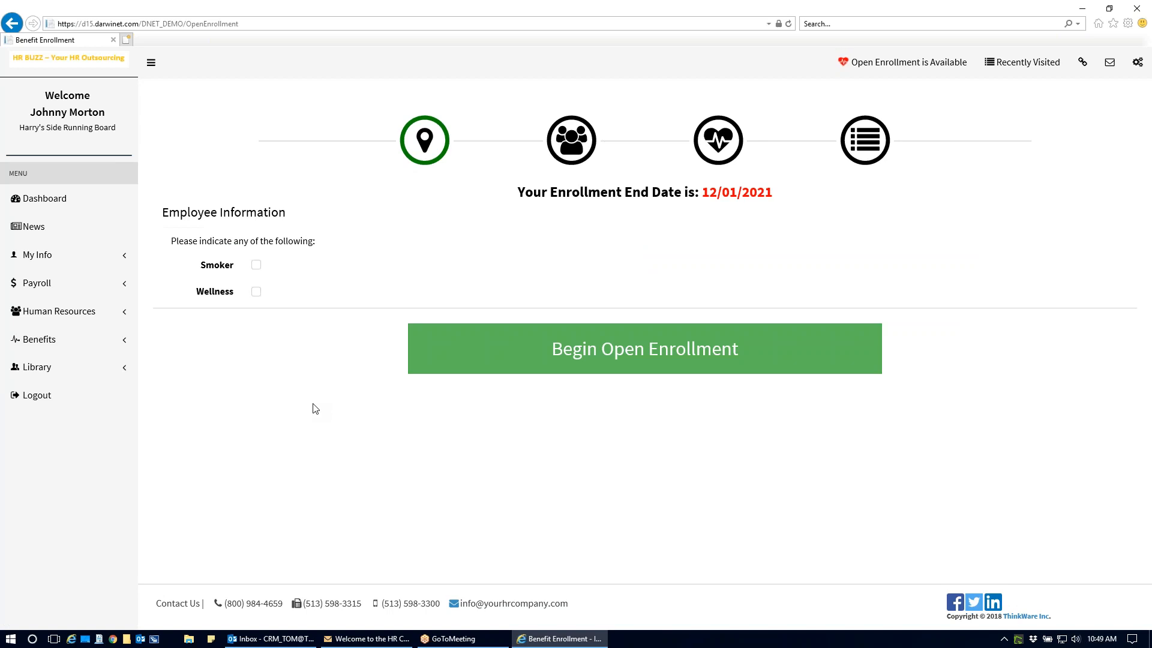
{"action": "left_click", "coordinate": [256, 292]}
{"action": "left_click_drag", "start_coordinate": [703, 194], "coordinate": [796, 196]}
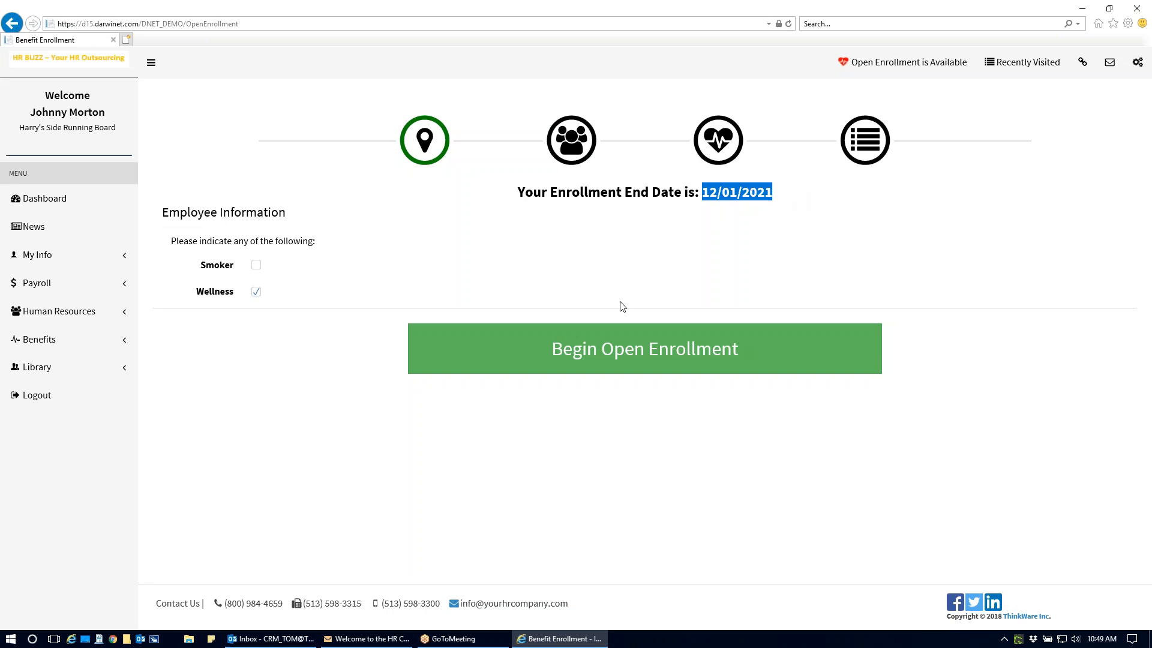
{"action": "left_click", "coordinate": [624, 354]}
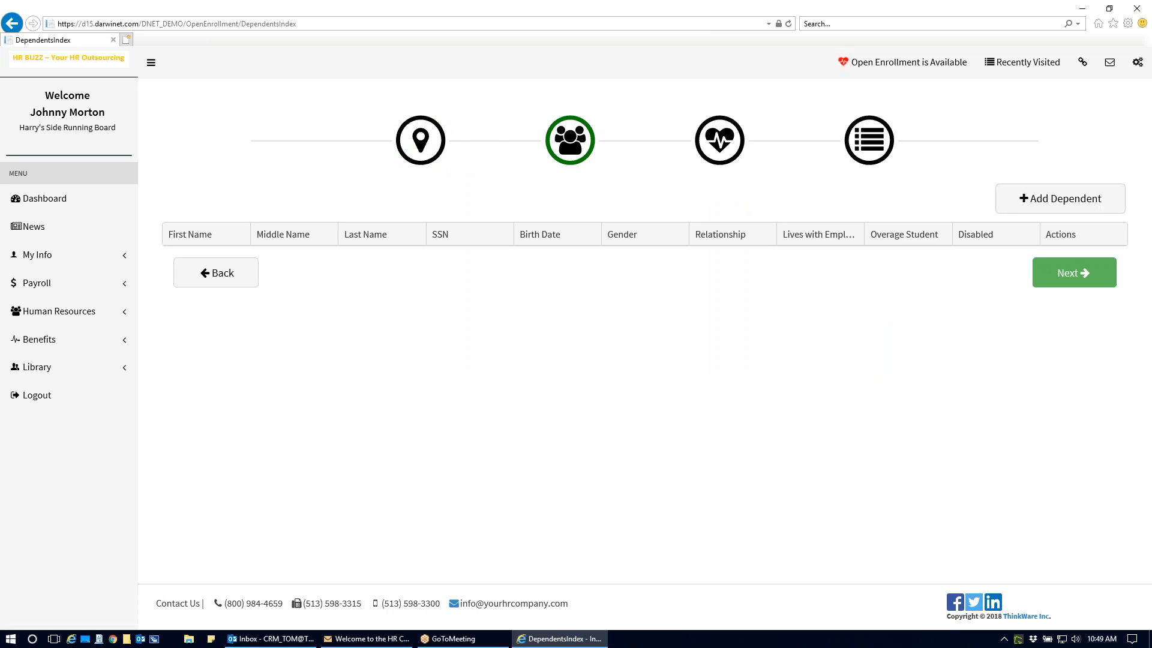
- Start adding a dependent and enter the dependent's first name, last name and Social Security number
{"action": "left_click", "coordinate": [1060, 198]}
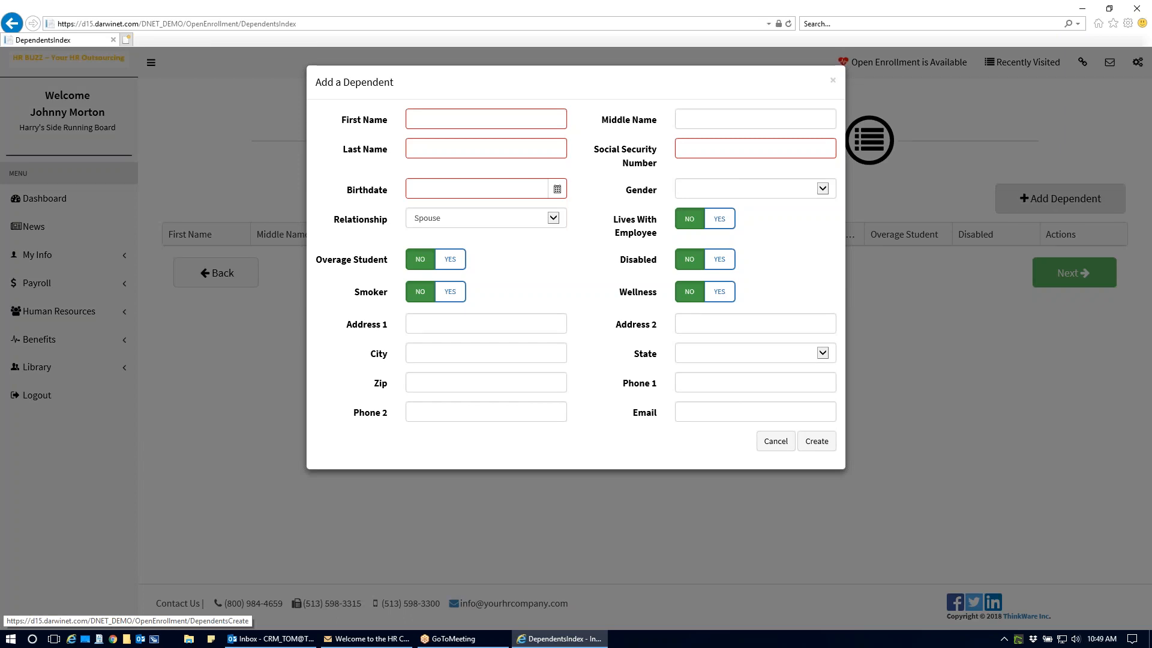
{"action": "left_click", "coordinate": [512, 117]}
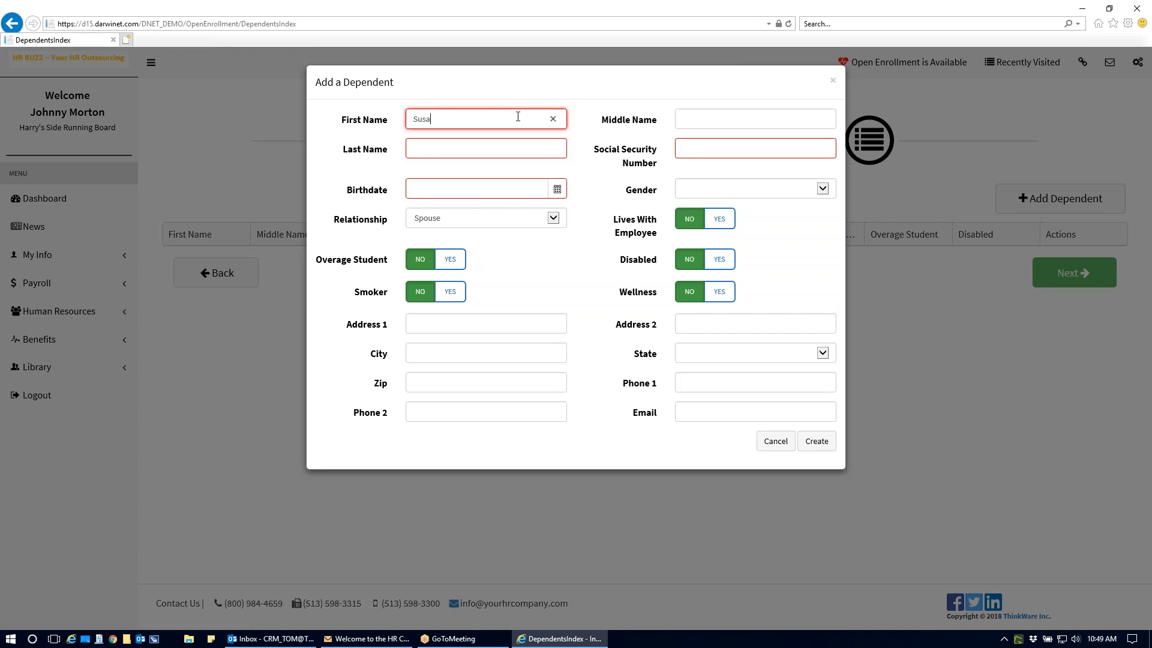
{"action": "key", "text": "Tab"}
{"action": "key", "text": "Tab"}
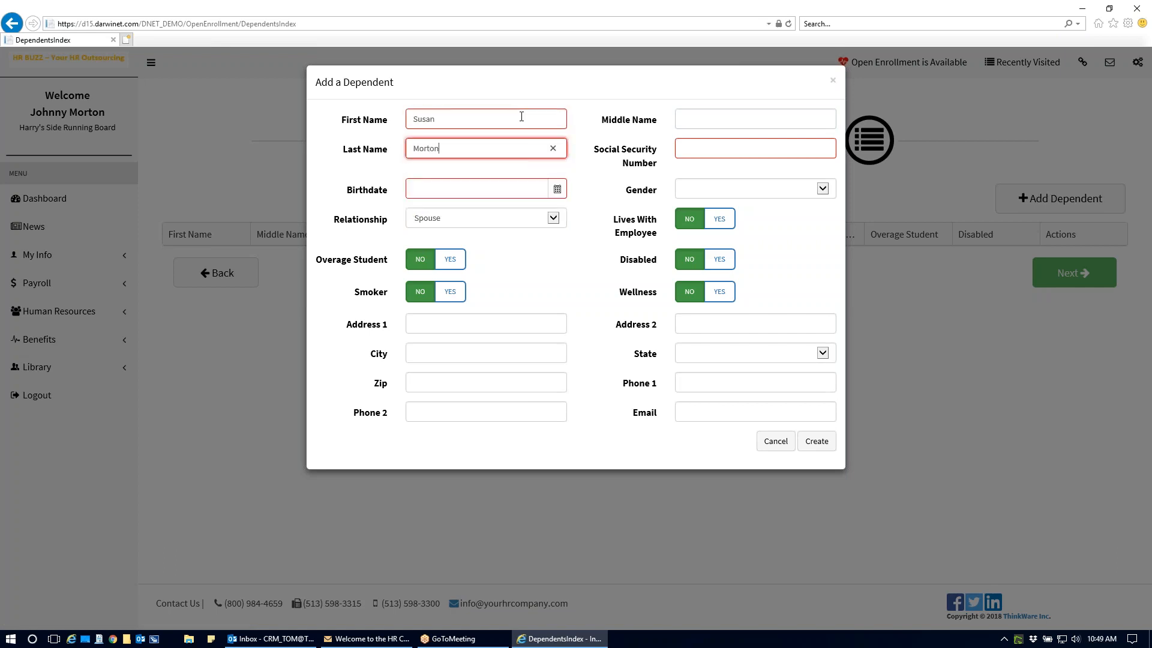
{"action": "key", "text": "Tab"}
{"action": "type", "text": "111111111"}
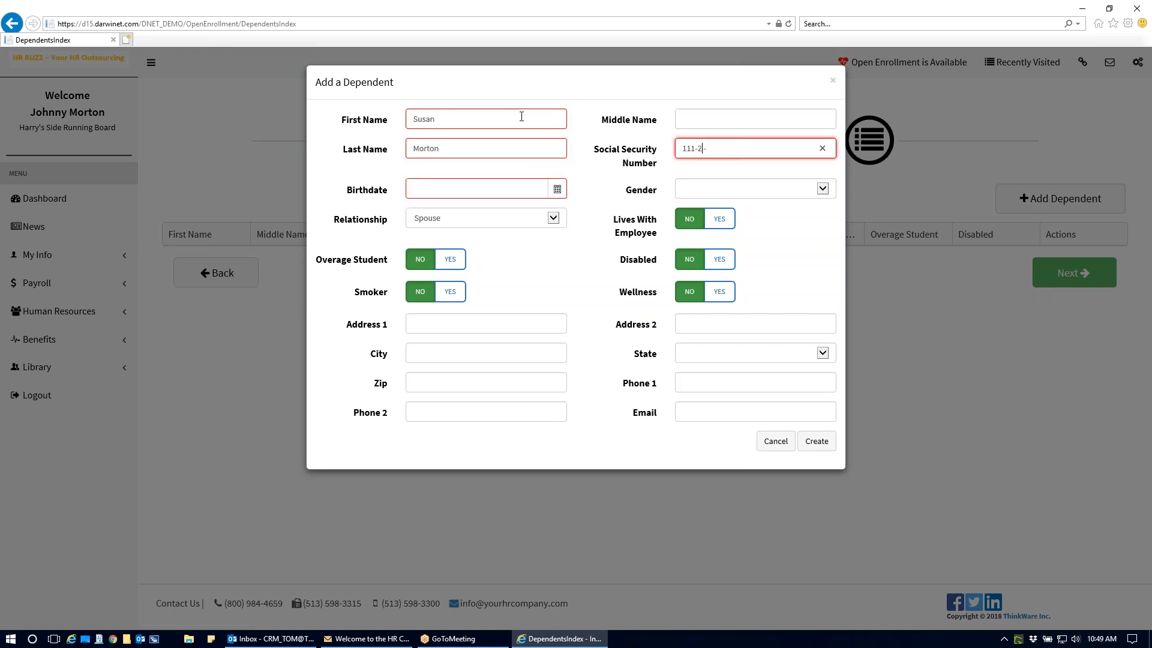
{"action": "key", "text": "Tab"}
- Enter the dependent's birthdate, set gender Female, relationship Daughter and Lives With Employee to Yes, and create the dependent
{"action": "left_click", "coordinate": [556, 189]}
{"action": "left_click", "coordinate": [469, 273]}
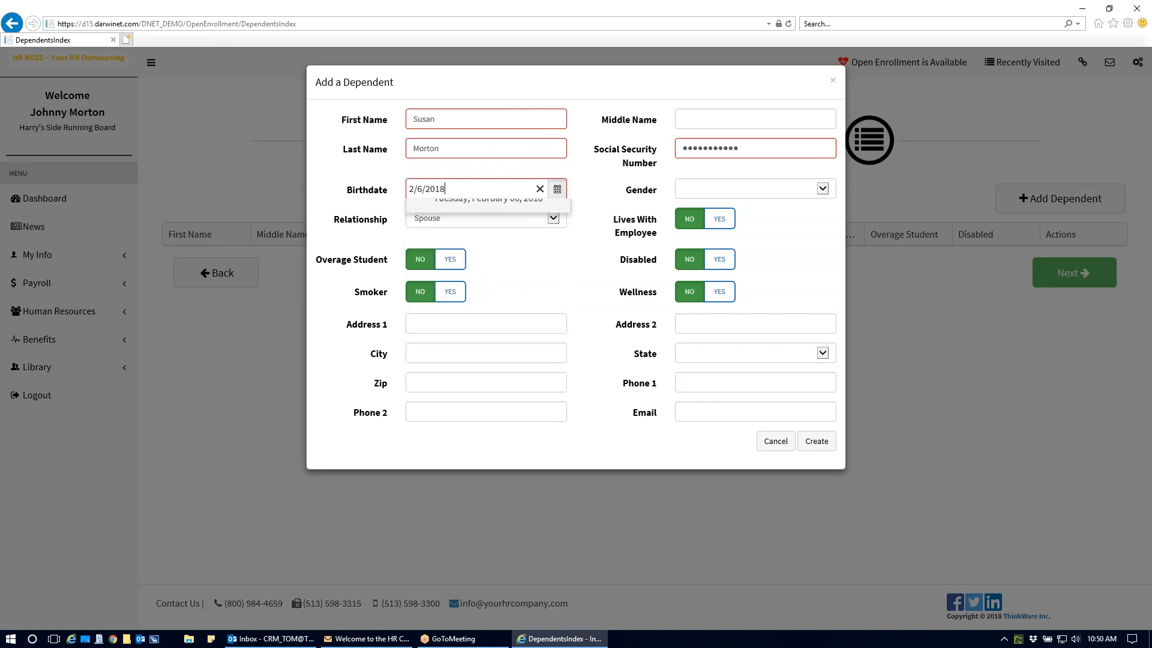
{"action": "left_click", "coordinate": [820, 190]}
{"action": "left_click", "coordinate": [798, 209]}
{"action": "left_click", "coordinate": [539, 219]}
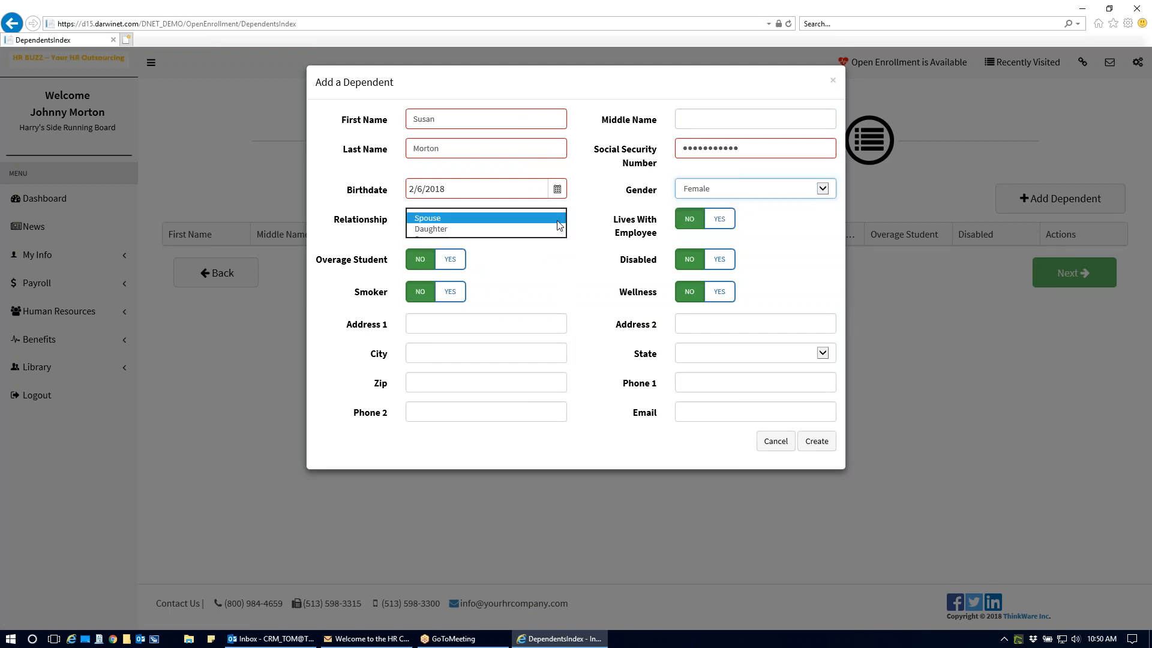
{"action": "left_click", "coordinate": [521, 230]}
{"action": "left_click", "coordinate": [712, 220]}
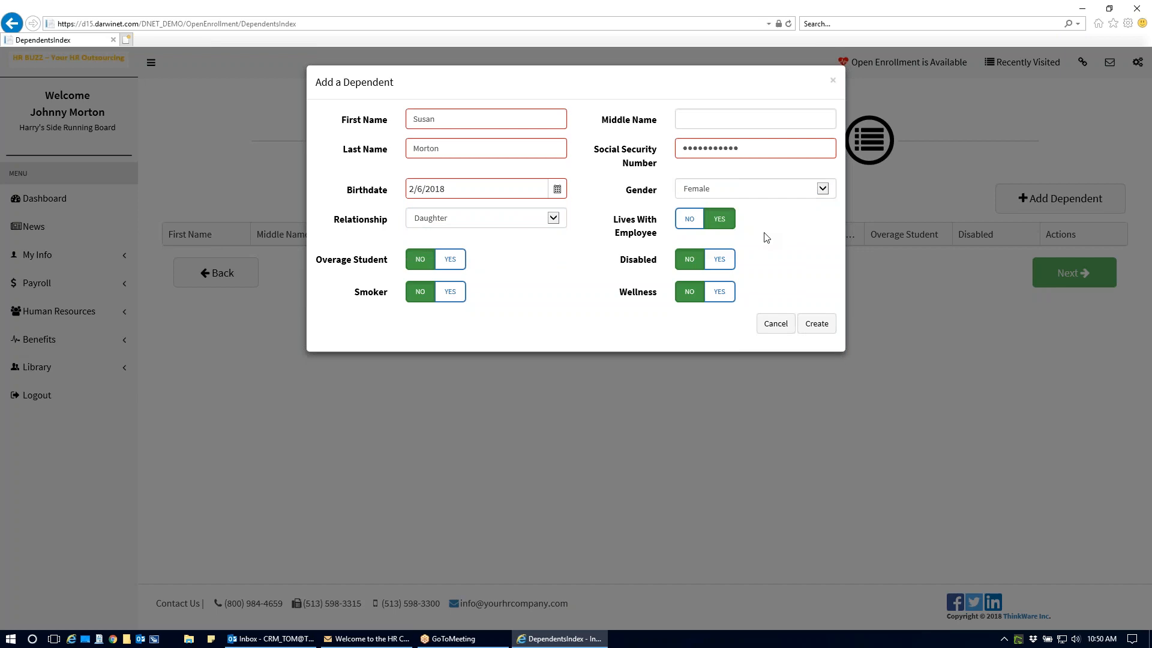
{"action": "left_click", "coordinate": [819, 330]}
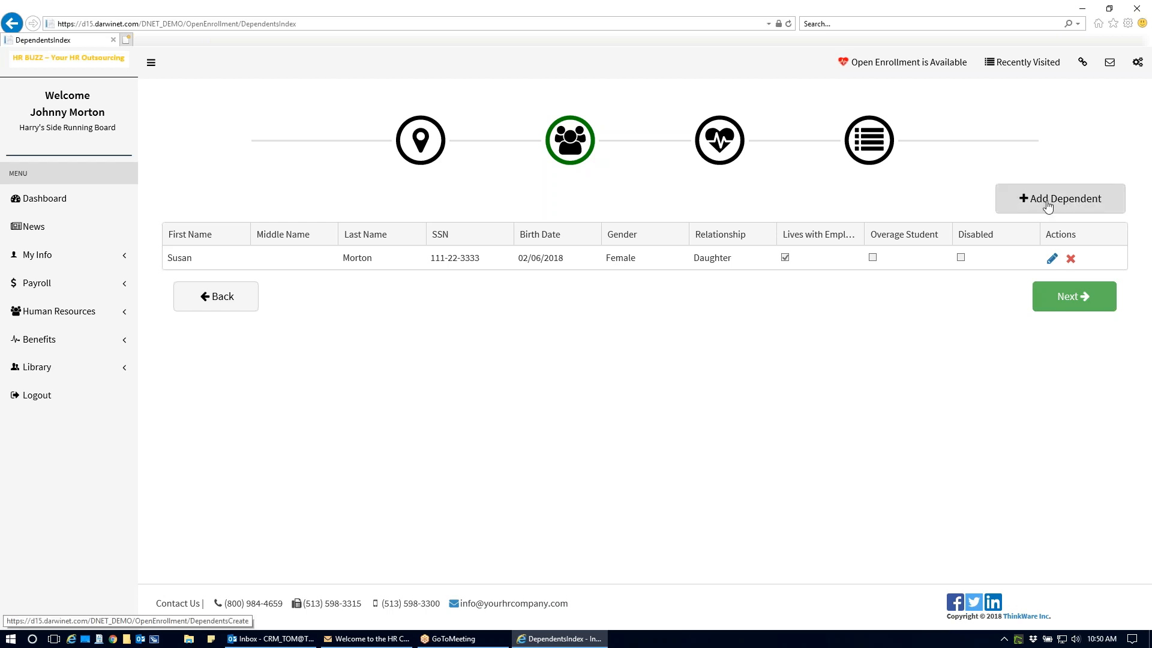
- Continue to the benefit plans, open the HEALTH plan selections and collapse the site navigation
{"action": "left_click", "coordinate": [1069, 304]}
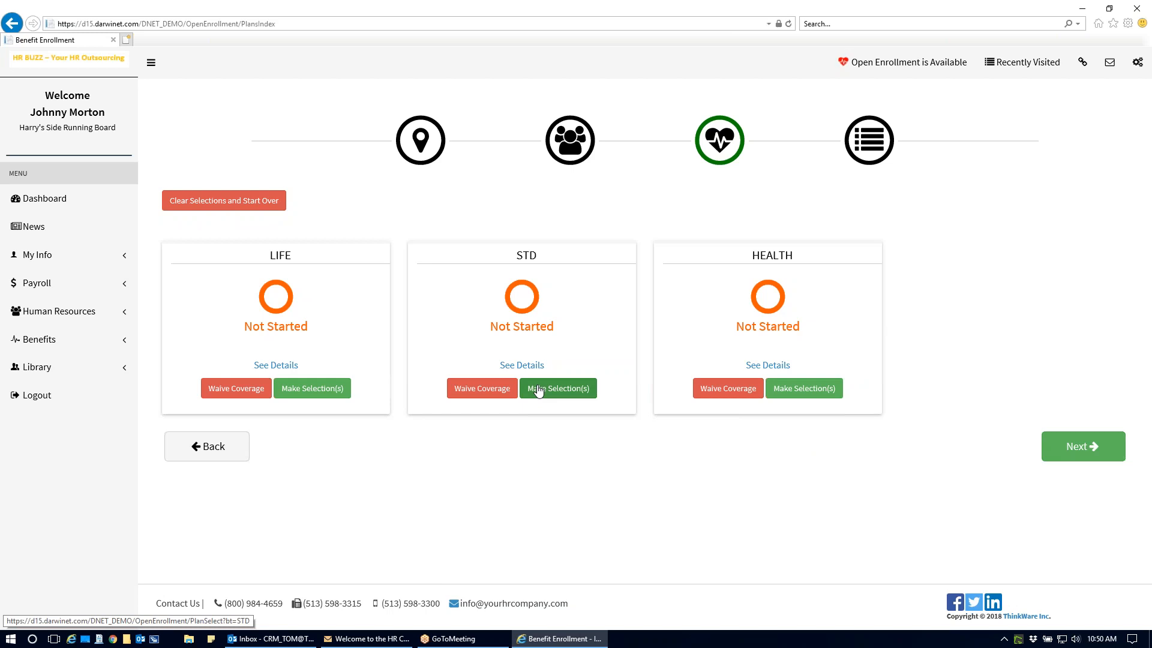
{"action": "left_click", "coordinate": [805, 390]}
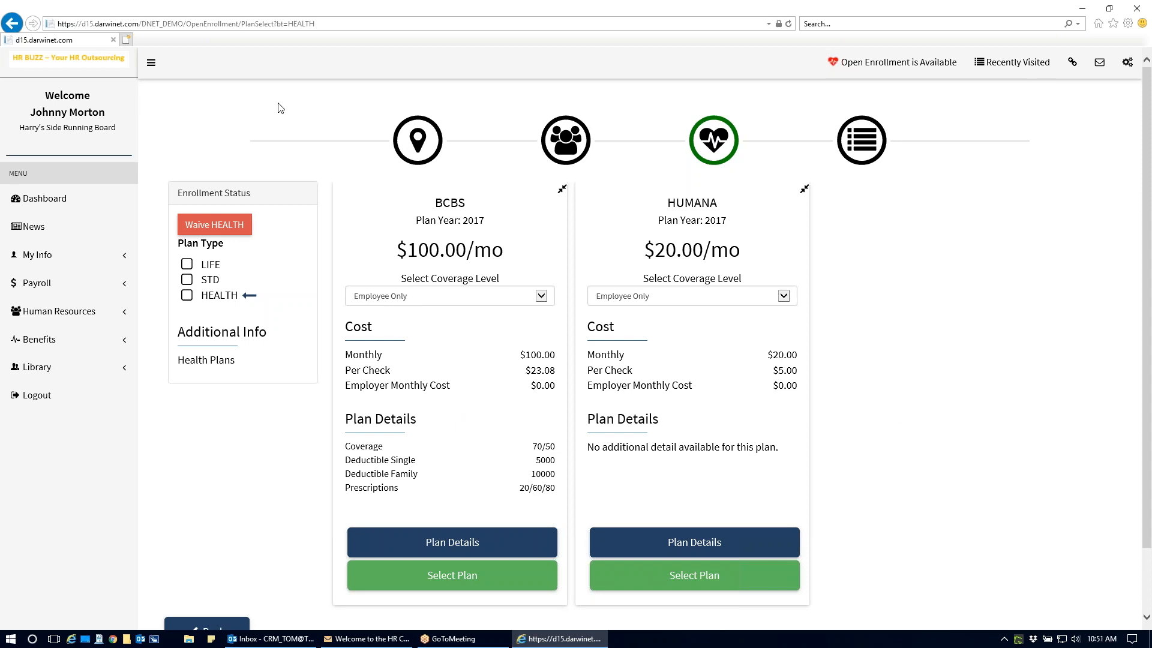
{"action": "left_click", "coordinate": [151, 63]}
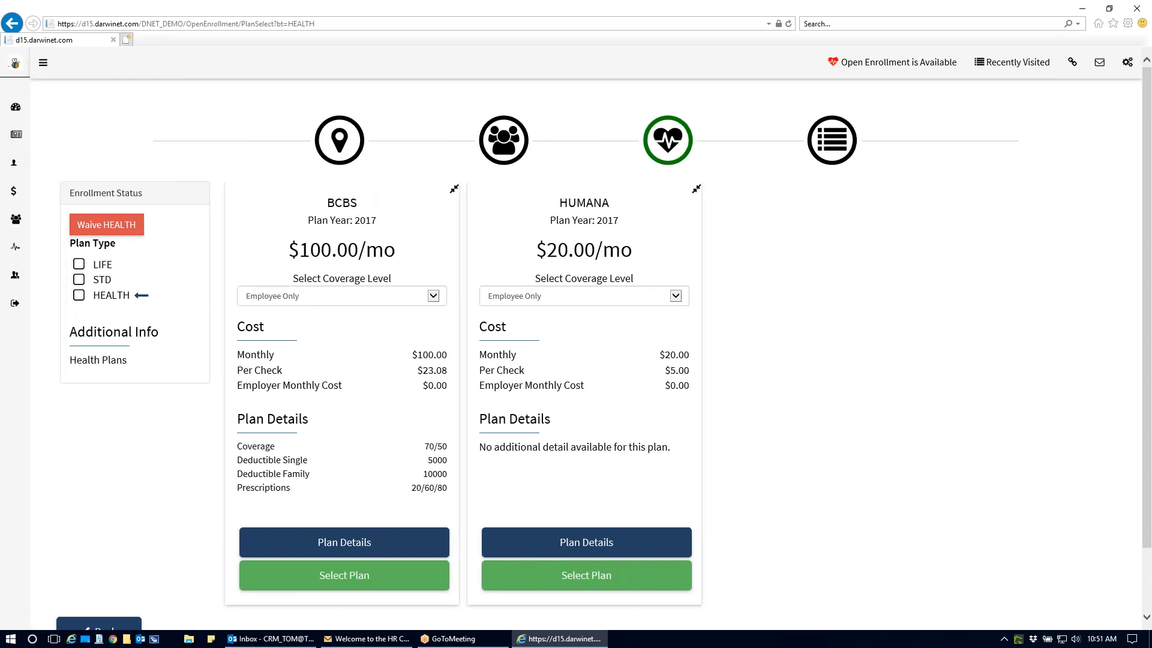
- Set the coverage level to Employee Plus Dependent for the BCBS plan and Employee Plus One for the HUMANA plan
{"action": "left_click", "coordinate": [696, 188]}
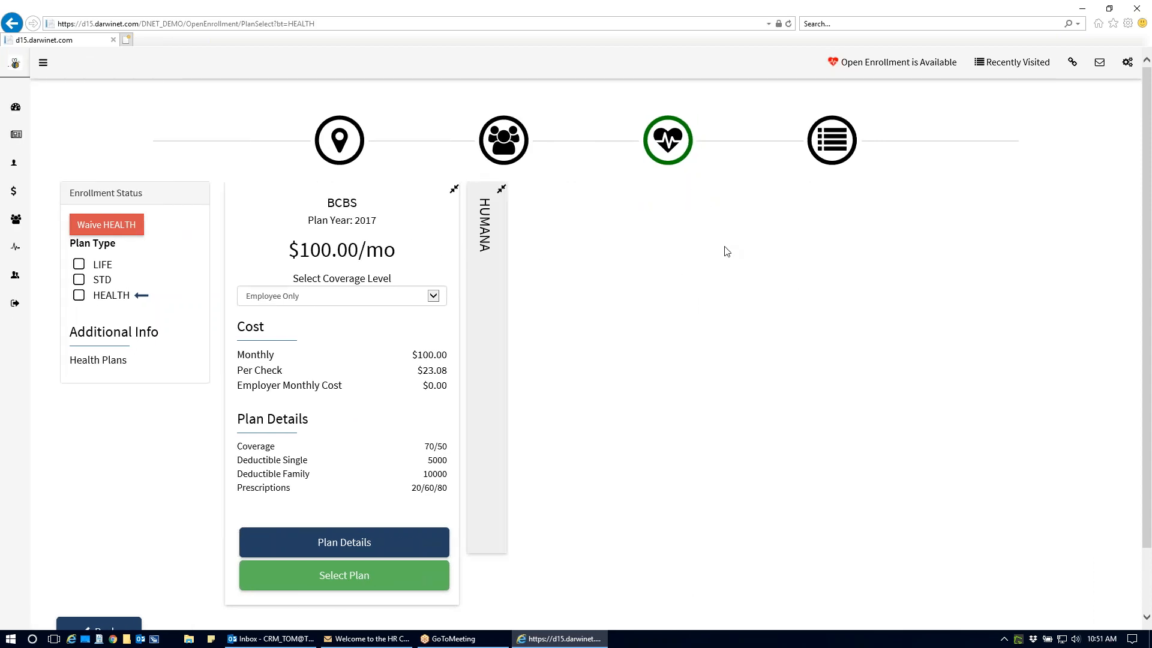
{"action": "left_click", "coordinate": [501, 188]}
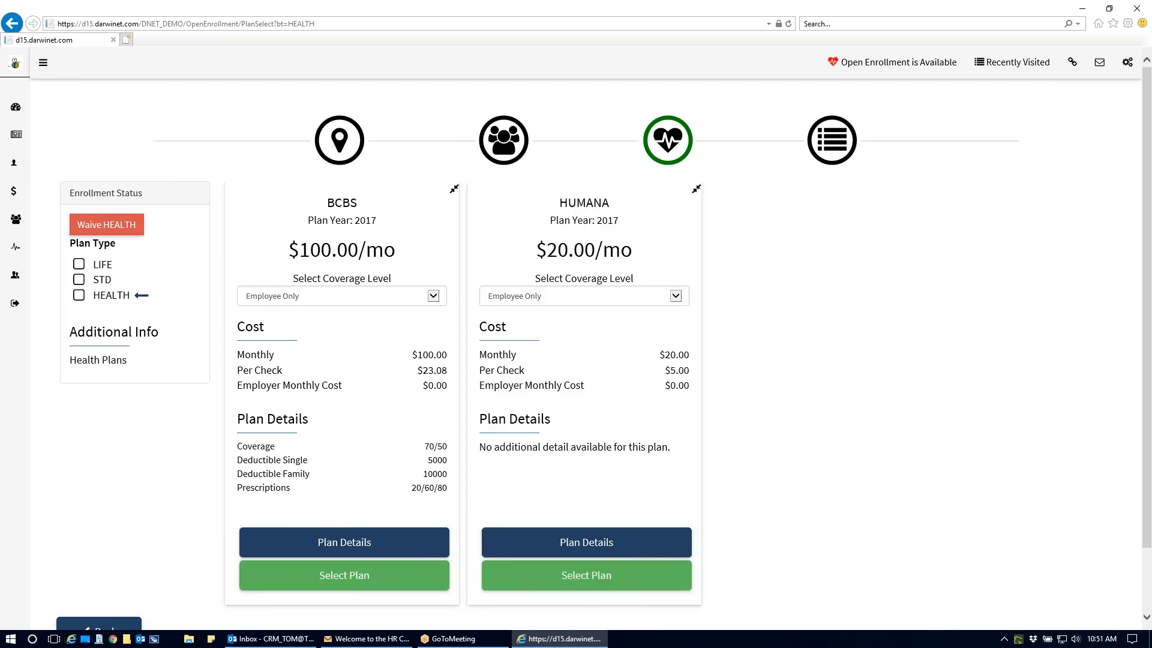
{"action": "left_click", "coordinate": [435, 296]}
{"action": "left_click", "coordinate": [413, 307]}
{"action": "left_click", "coordinate": [676, 296]}
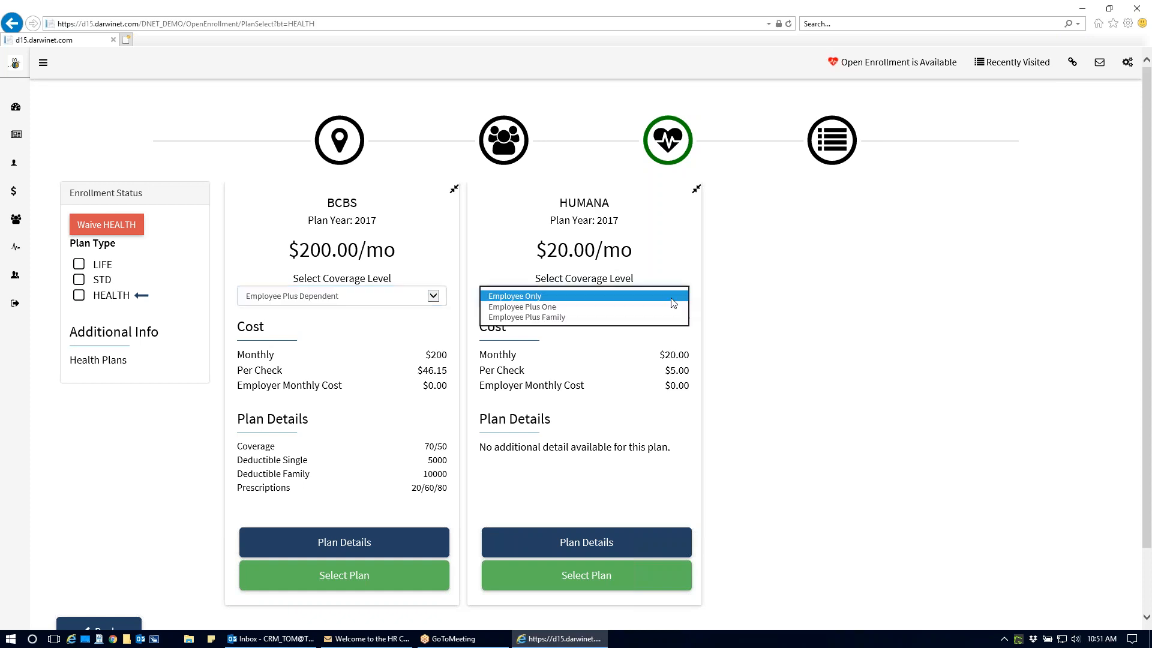
{"action": "left_click", "coordinate": [655, 308]}
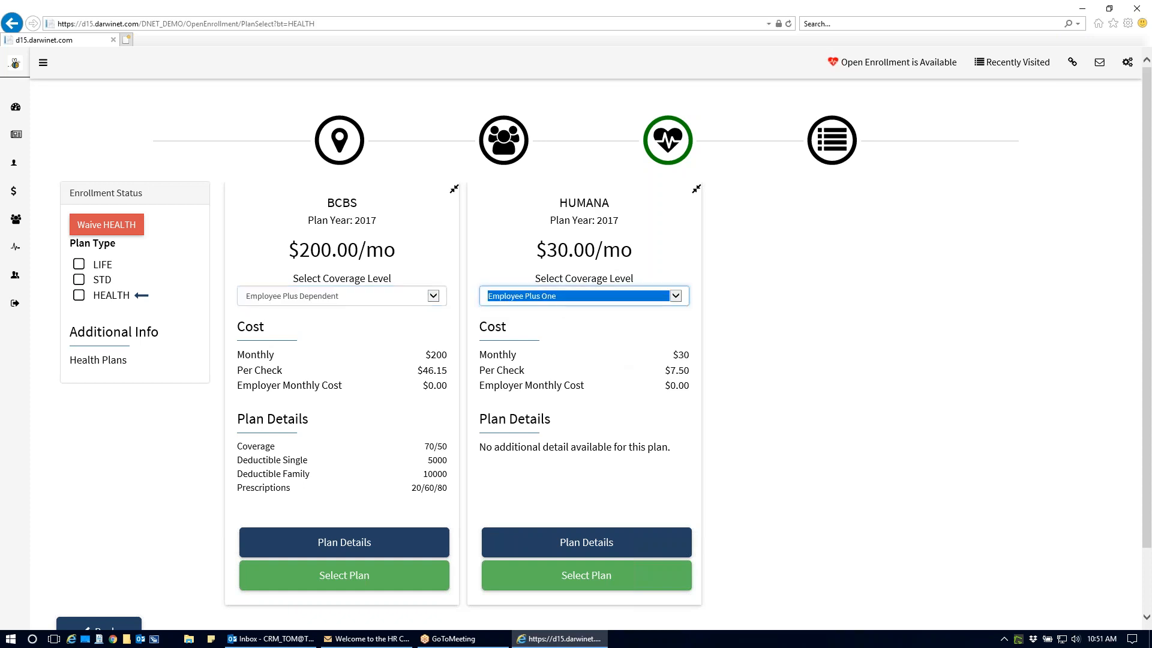
- Review the BCBS plan's monthly and employer costs, its plan description and the linked provider website
{"action": "left_click_drag", "start_coordinate": [298, 246], "coordinate": [391, 252]}
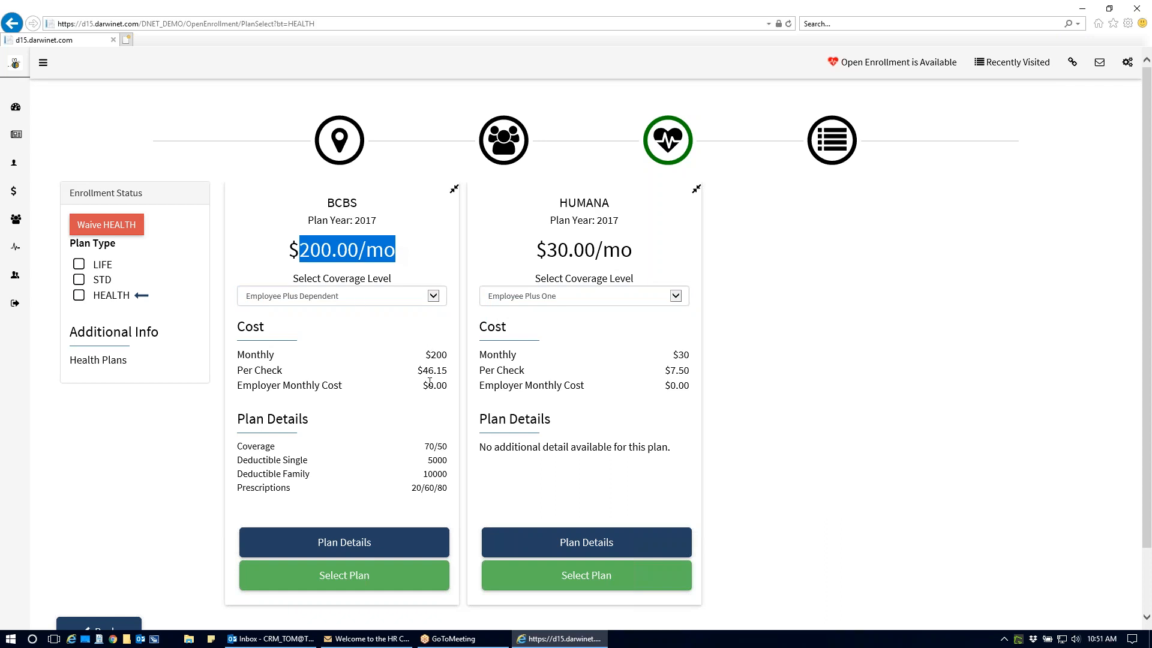
{"action": "left_click_drag", "start_coordinate": [427, 385], "coordinate": [447, 388]}
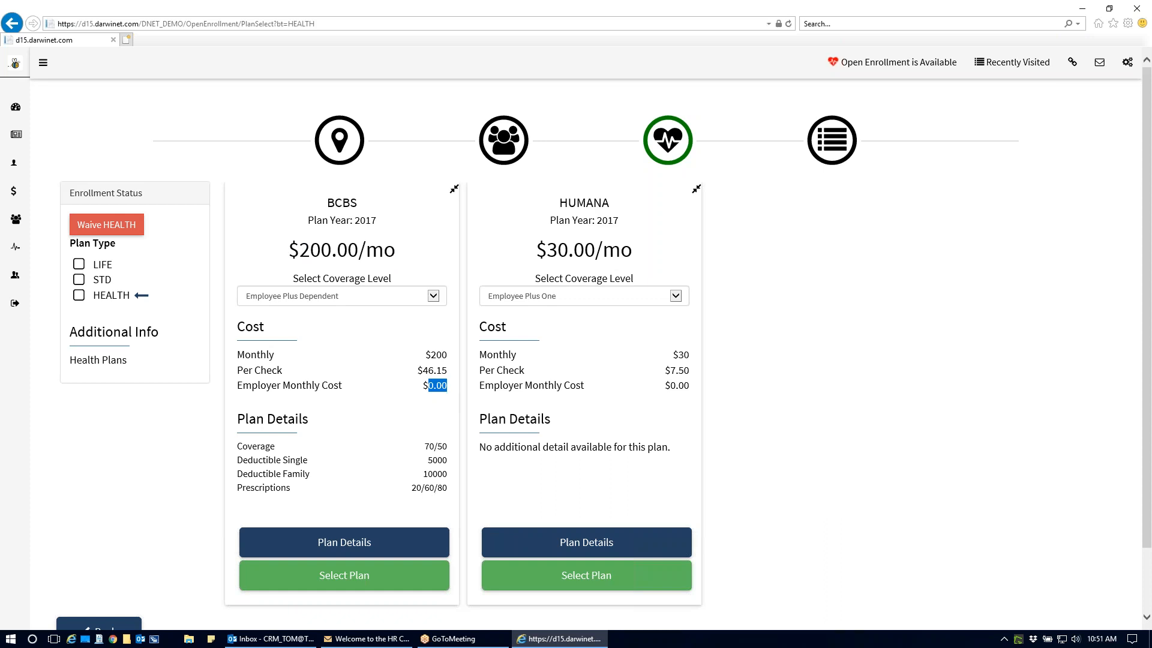
{"action": "left_click", "coordinate": [365, 539]}
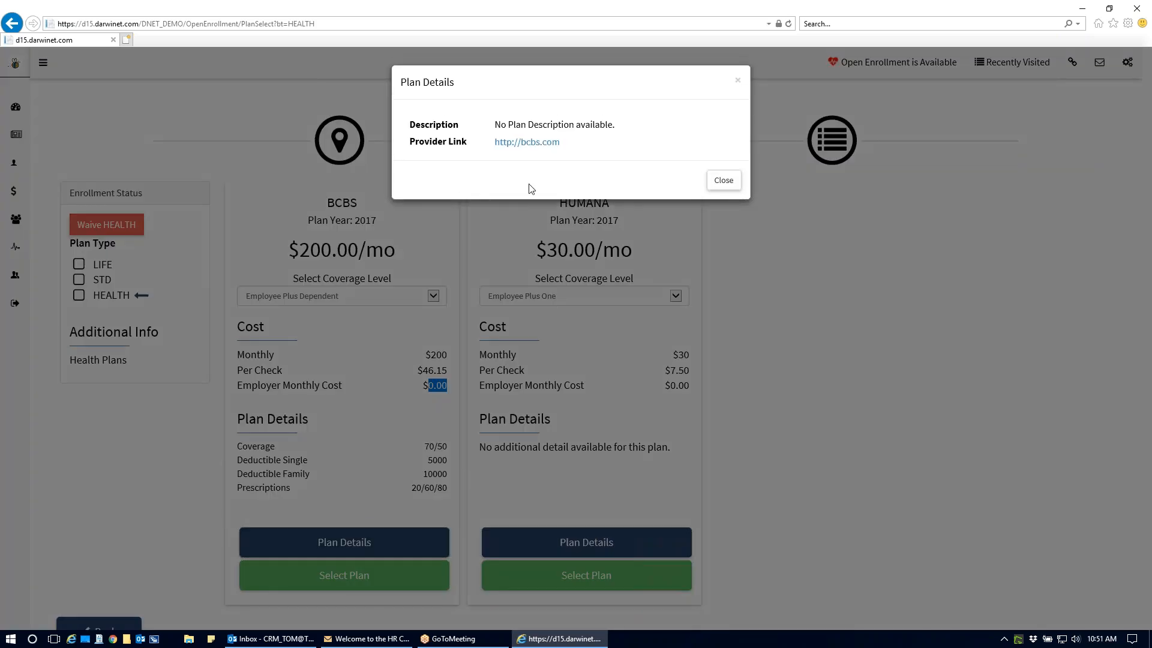
{"action": "left_click_drag", "start_coordinate": [495, 125], "coordinate": [610, 127]}
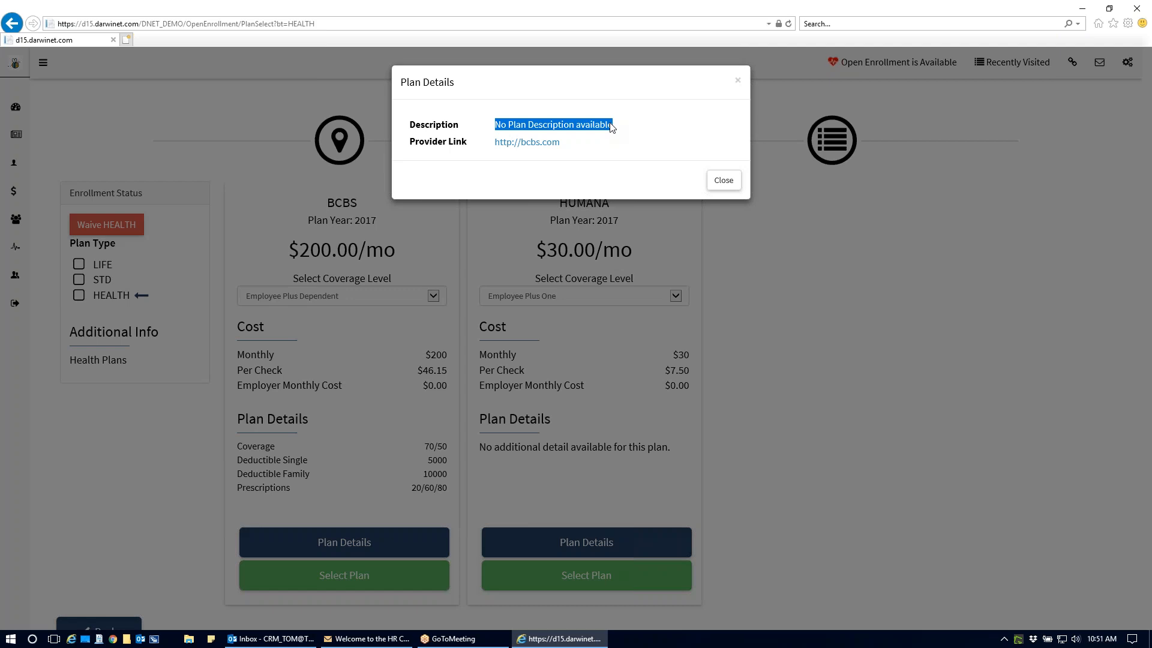
{"action": "left_click", "coordinate": [549, 144]}
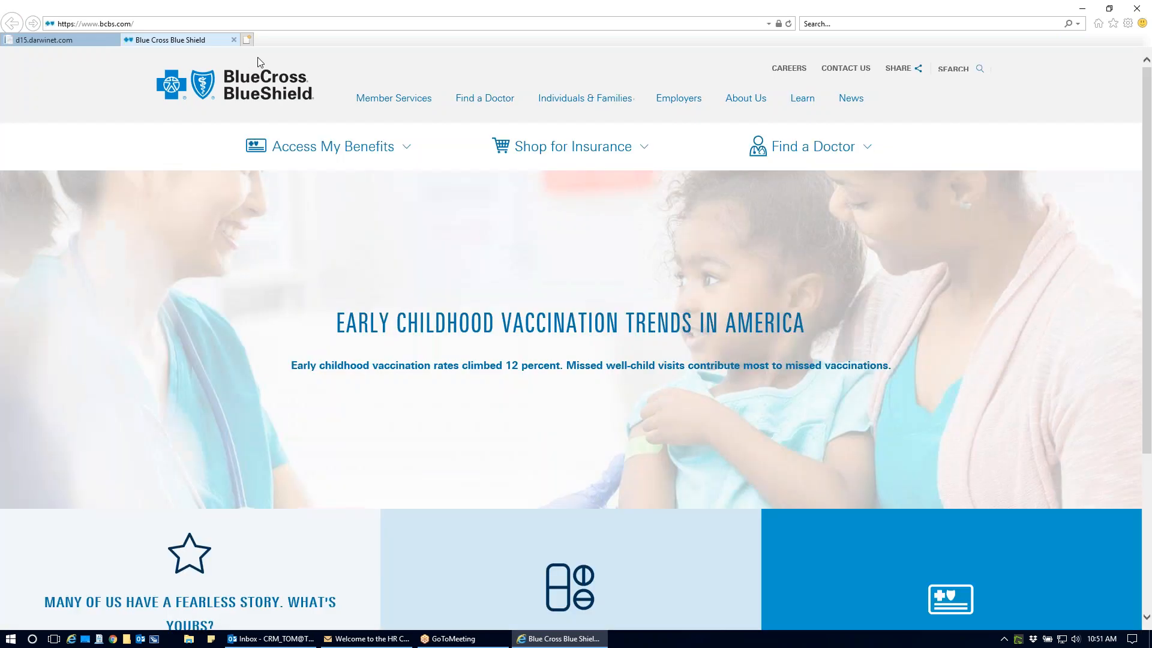
{"action": "left_click", "coordinate": [234, 40]}
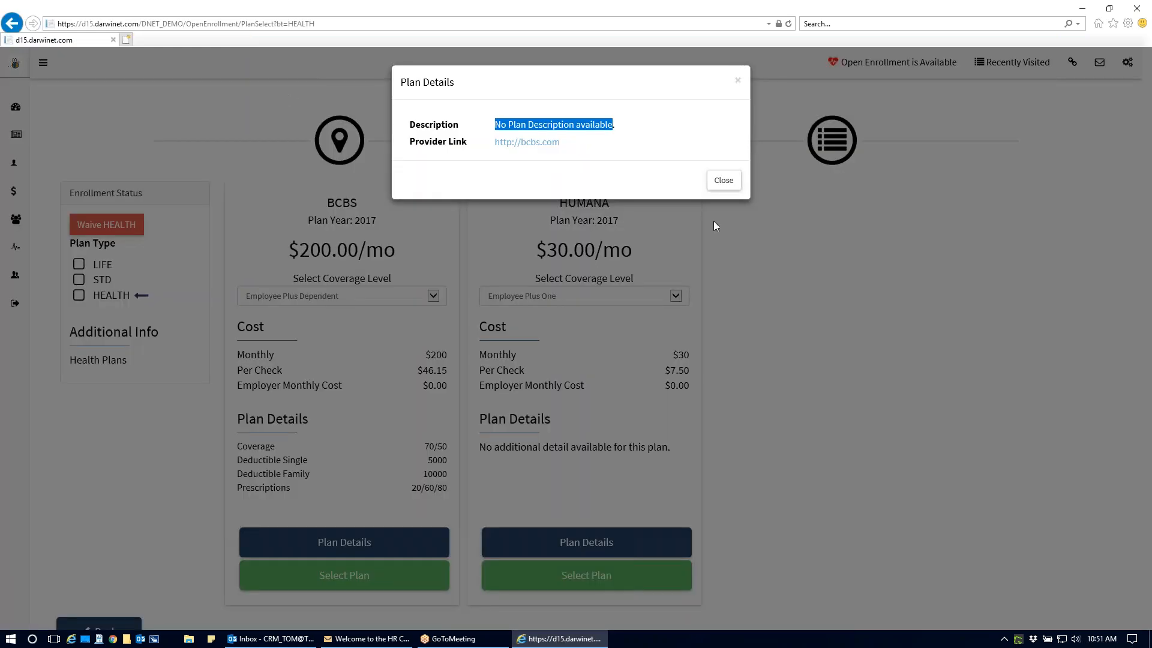
{"action": "left_click", "coordinate": [723, 182]}
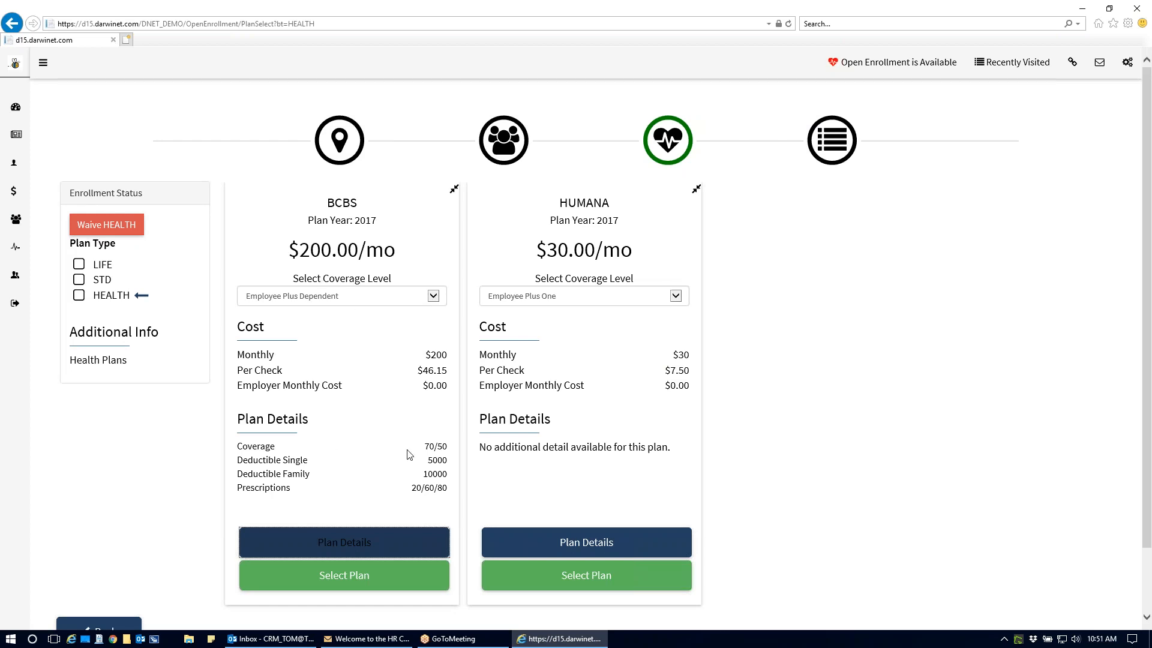
- Select the BCBS health plan and add the daughter as a beneficiary with a 100% share
{"action": "left_click", "coordinate": [350, 583]}
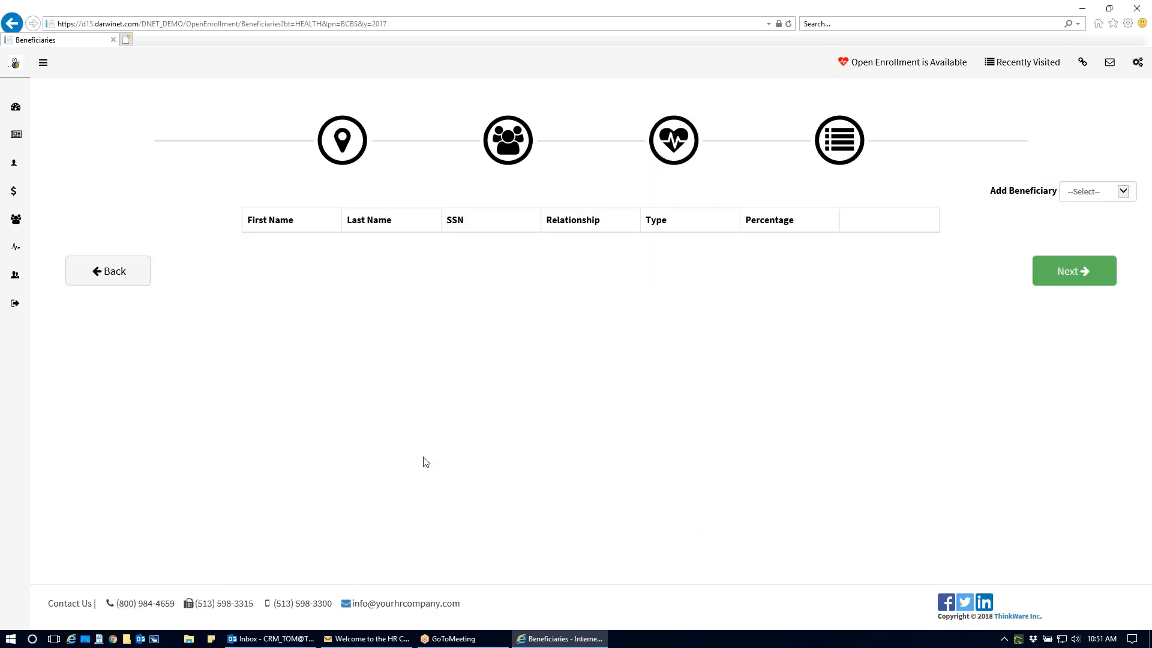
{"action": "left_click", "coordinate": [1123, 192]}
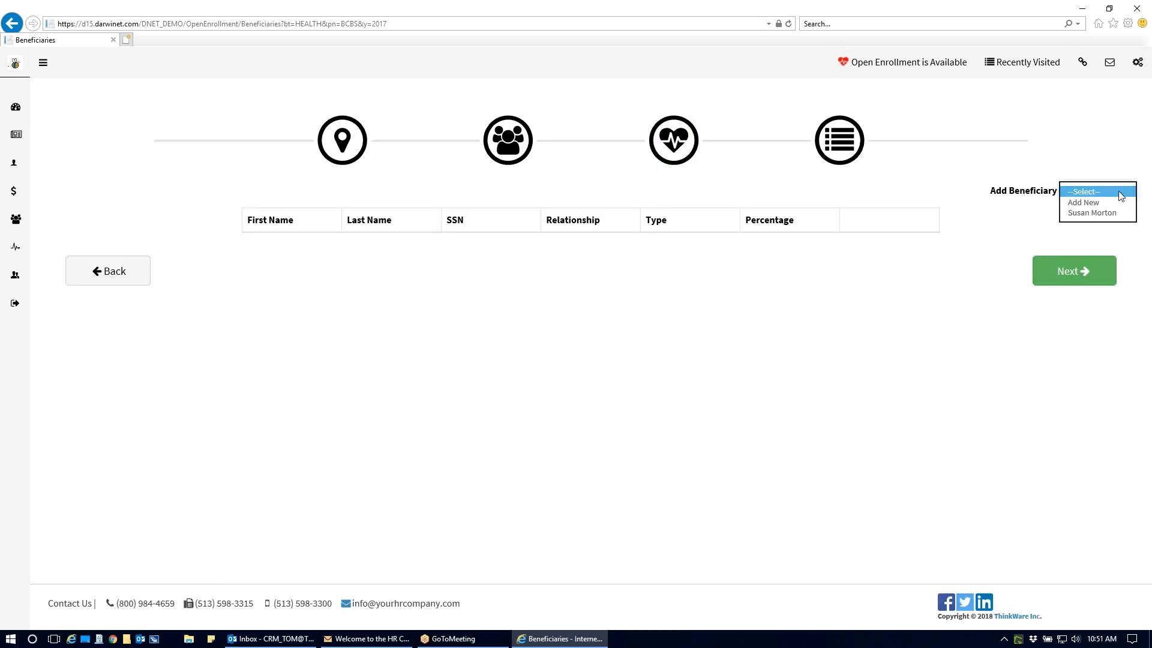
{"action": "left_click", "coordinate": [1107, 214]}
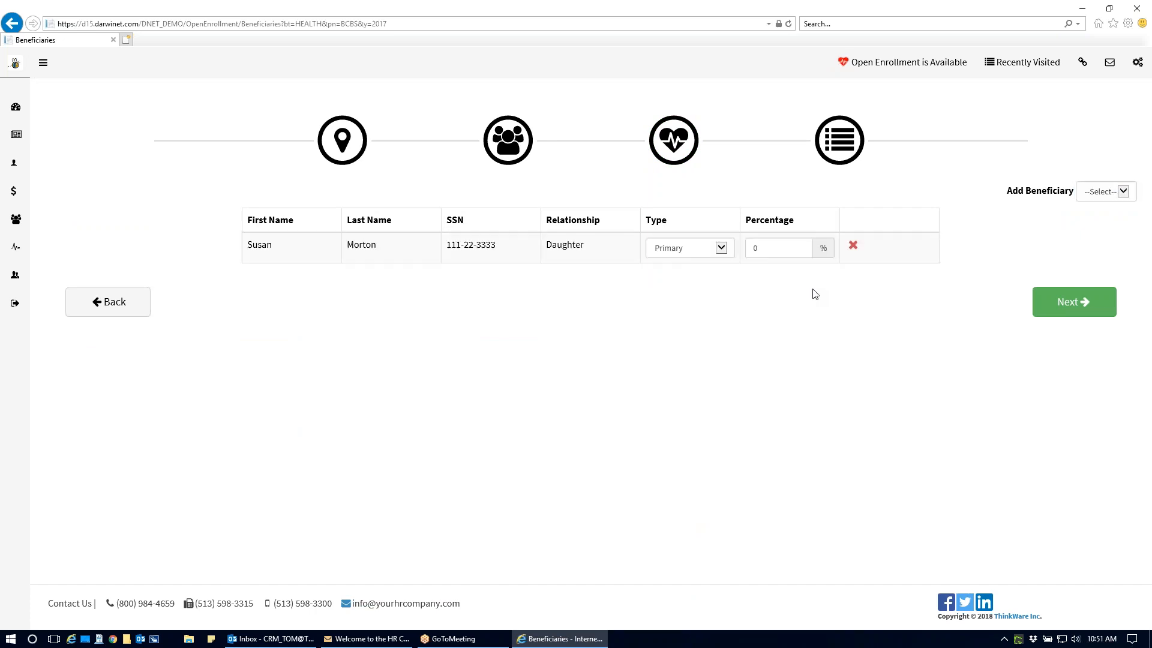
{"action": "double_click", "coordinate": [754, 248]}
{"action": "type", "text": "100"}
{"action": "key", "text": "Tab"}
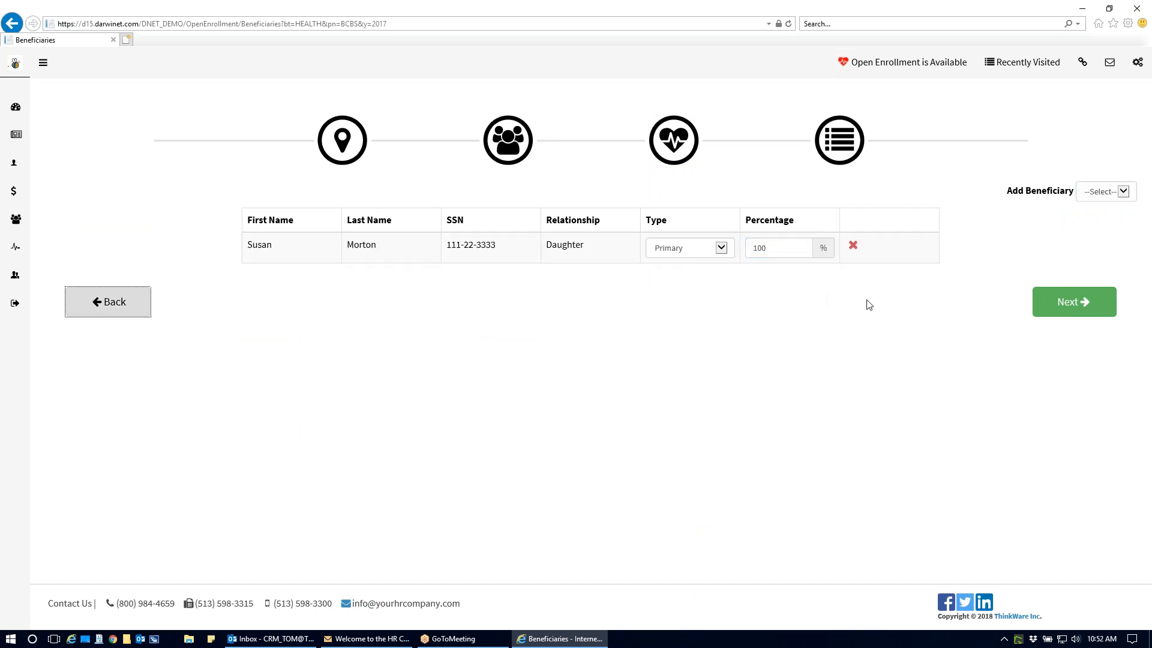
- Finish the health plan's beneficiary assignment and select the LIFE plan for enrollment
{"action": "left_click", "coordinate": [1073, 301]}
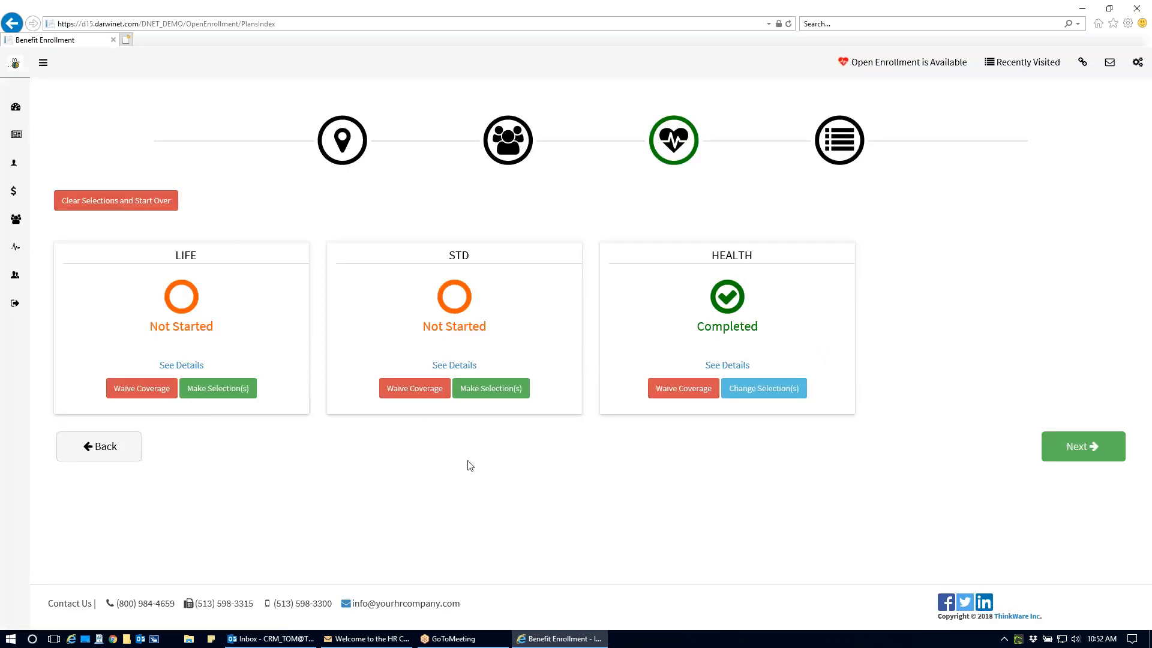
{"action": "left_click", "coordinate": [229, 391]}
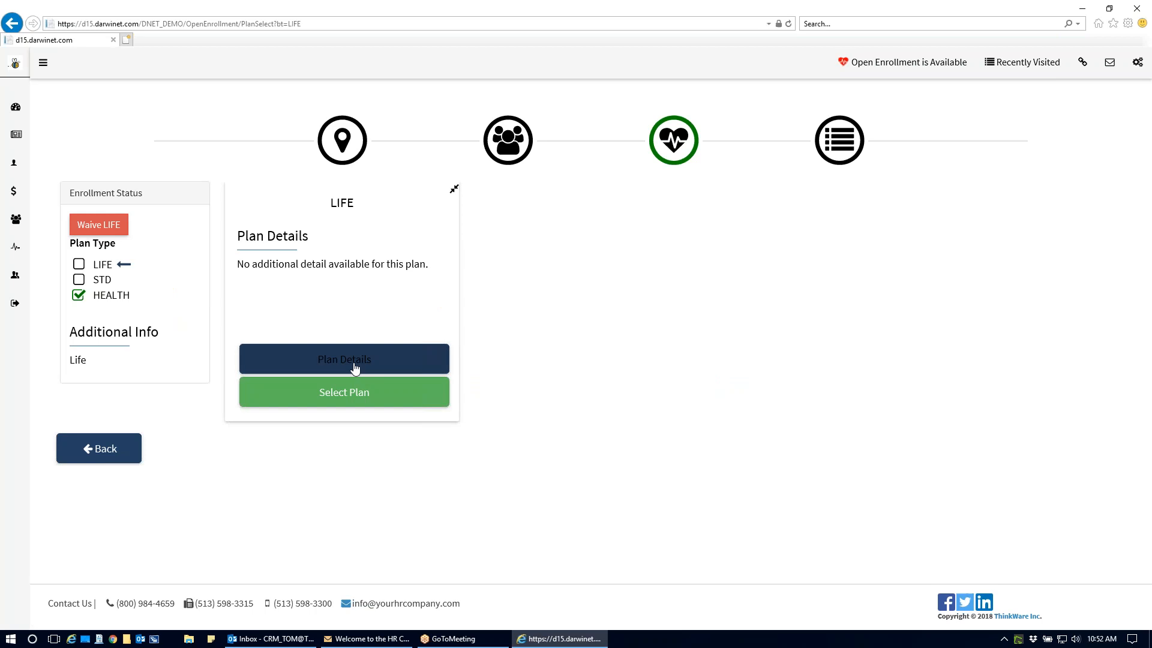
{"action": "left_click", "coordinate": [352, 397]}
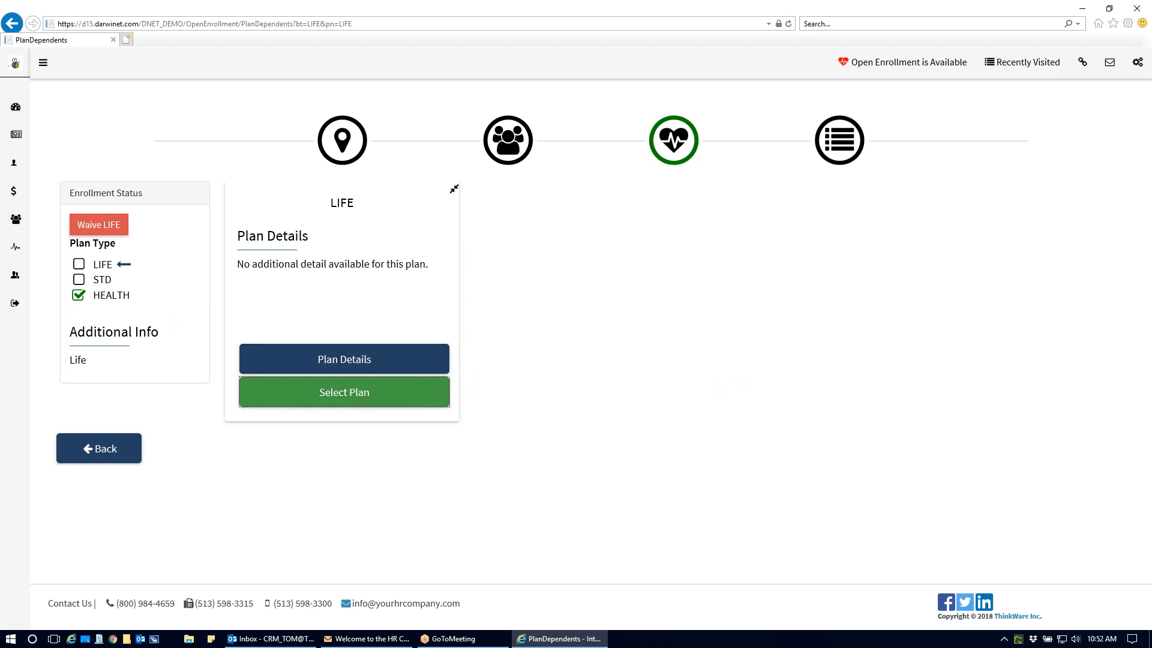
- Mark the listed dependent as covered under the LIFE plan and set Employee Coverage to $20,000
{"action": "left_click", "coordinate": [891, 271]}
{"action": "left_click", "coordinate": [1056, 318]}
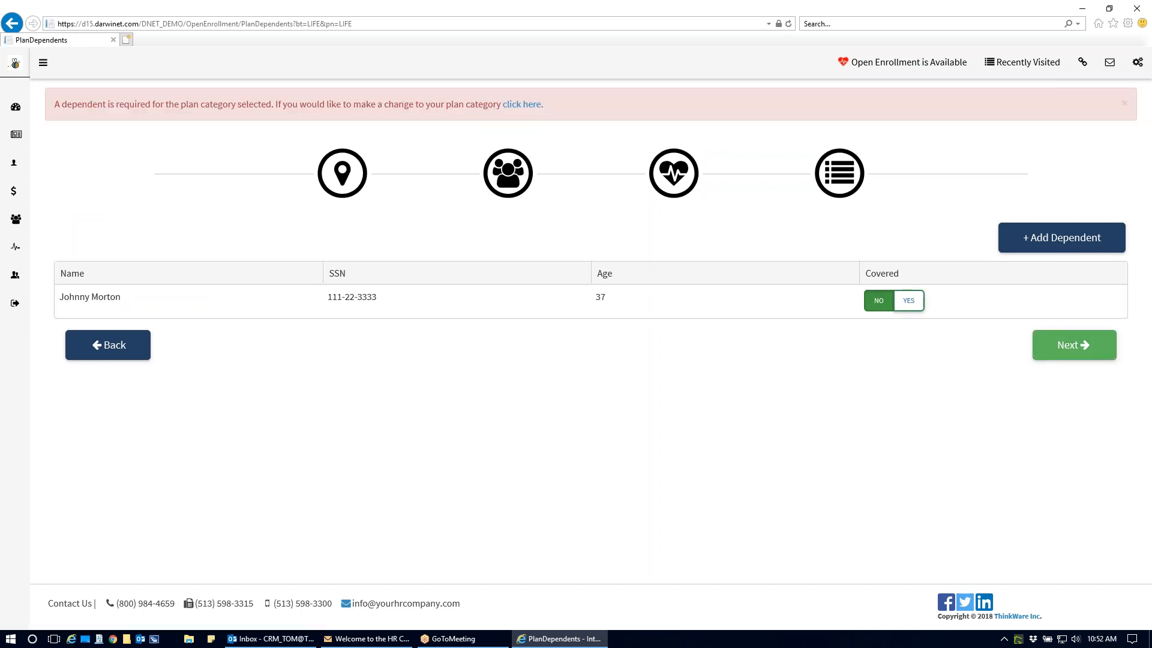
{"action": "left_click", "coordinate": [908, 300]}
{"action": "left_click", "coordinate": [1073, 345]}
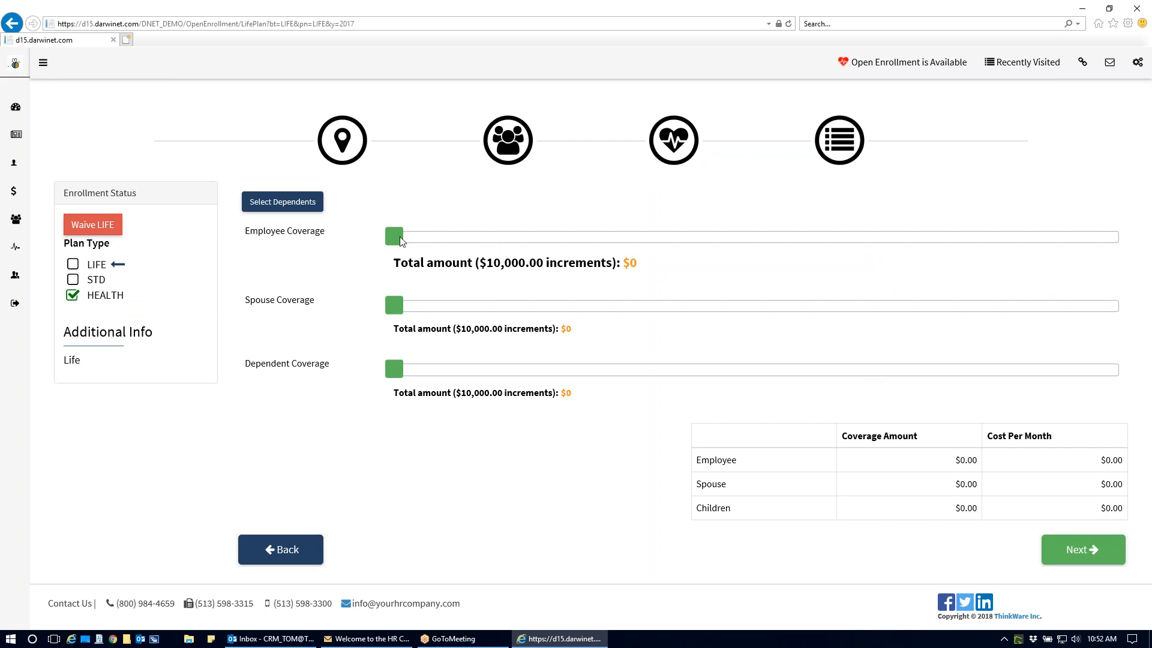
{"action": "left_click_drag", "start_coordinate": [401, 240], "coordinate": [684, 239]}
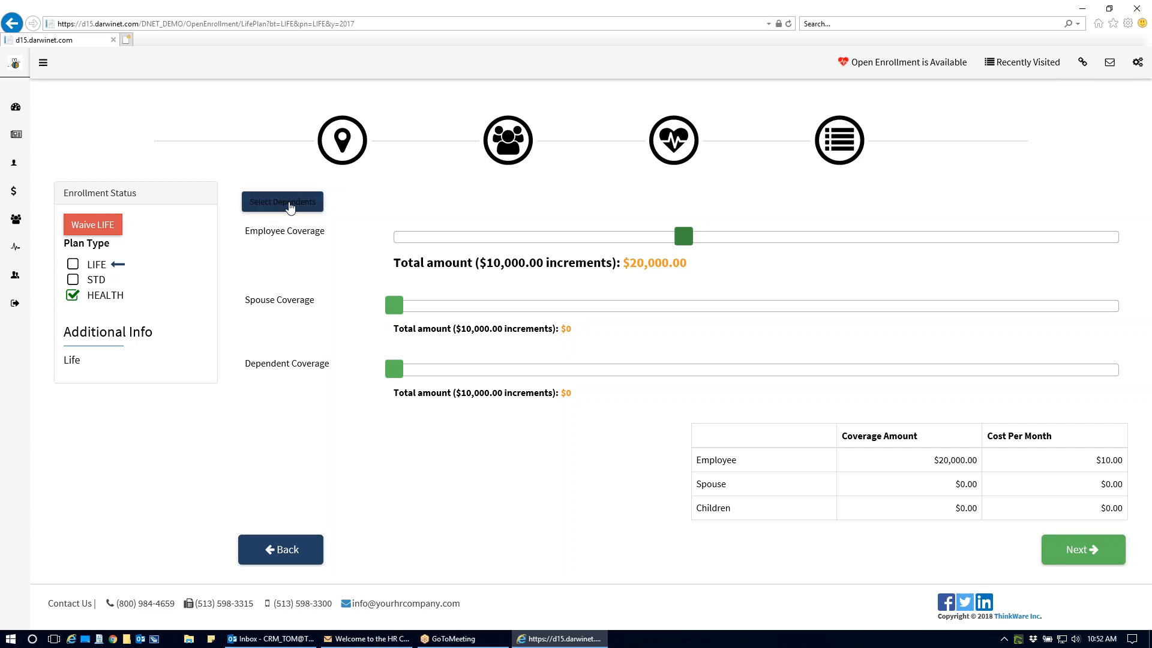
{"action": "left_click", "coordinate": [1076, 555]}
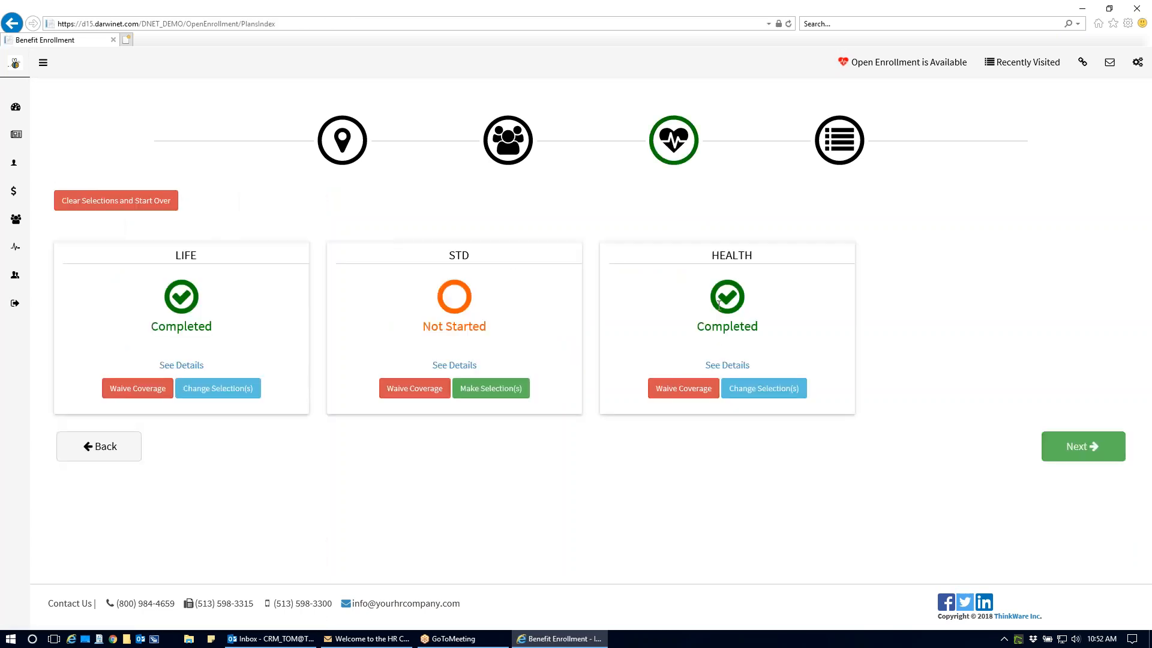
- Waive the STD coverage with the reason FAMILY (Spouse Has Coverage)
{"action": "left_click", "coordinate": [409, 391]}
{"action": "left_click", "coordinate": [612, 133]}
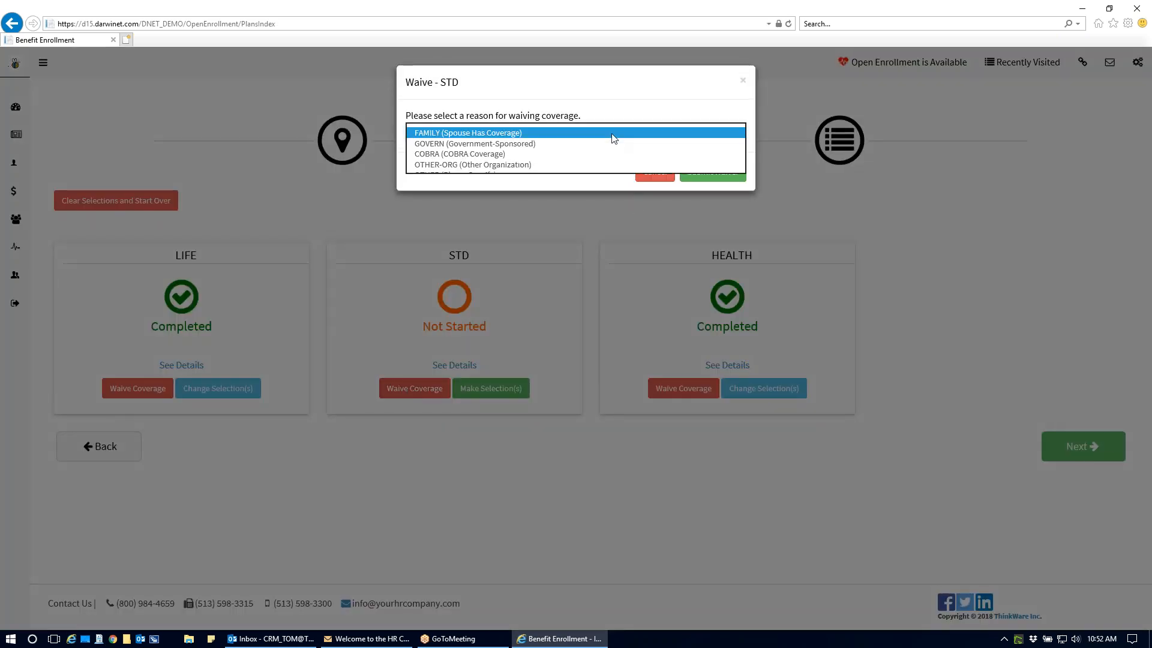
{"action": "left_click", "coordinate": [608, 133]}
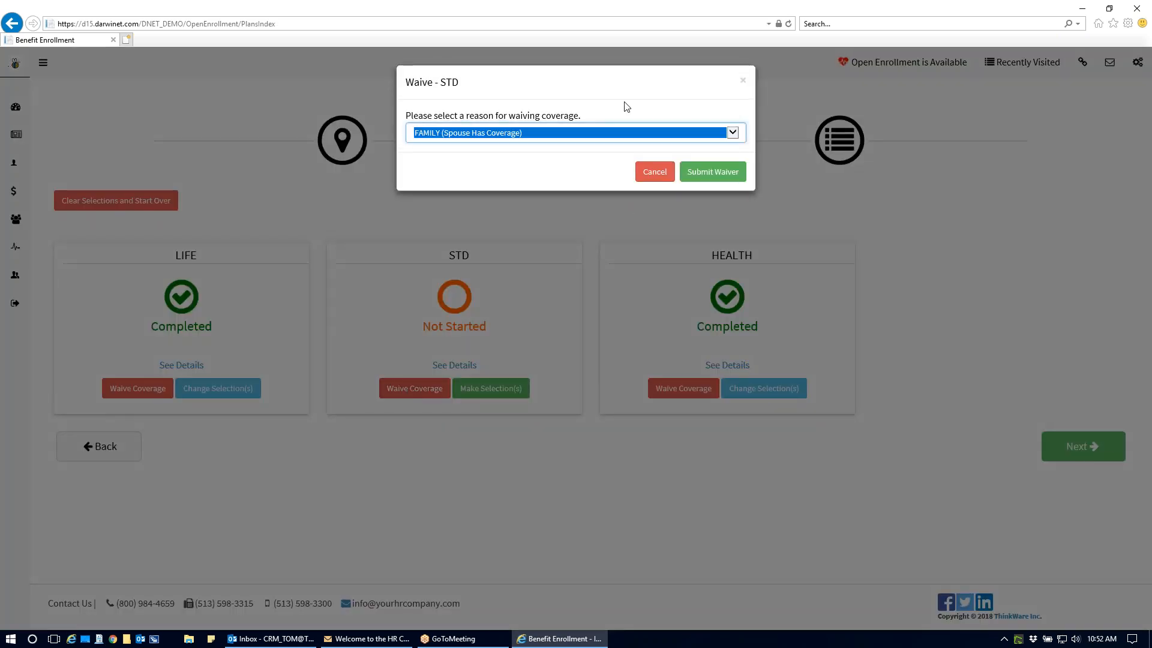
{"action": "left_click", "coordinate": [714, 173]}
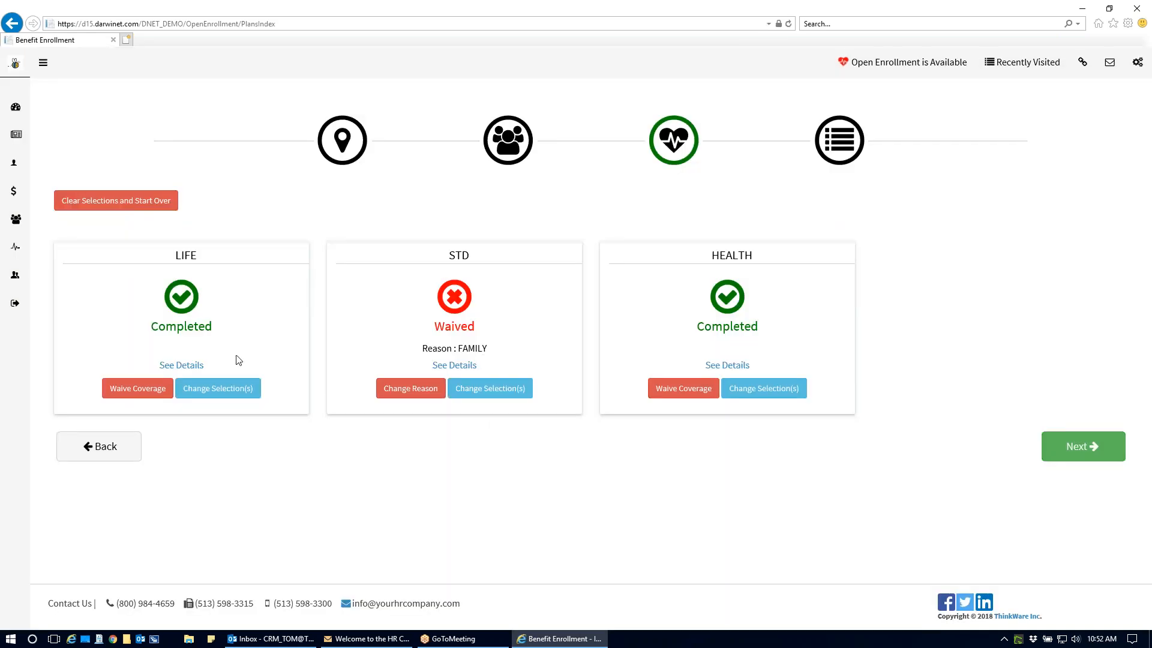
- Review the total cost per pay period in the enrollment summary and submit the required Blue Cross 17 document for signing
{"action": "left_click", "coordinate": [1055, 448]}
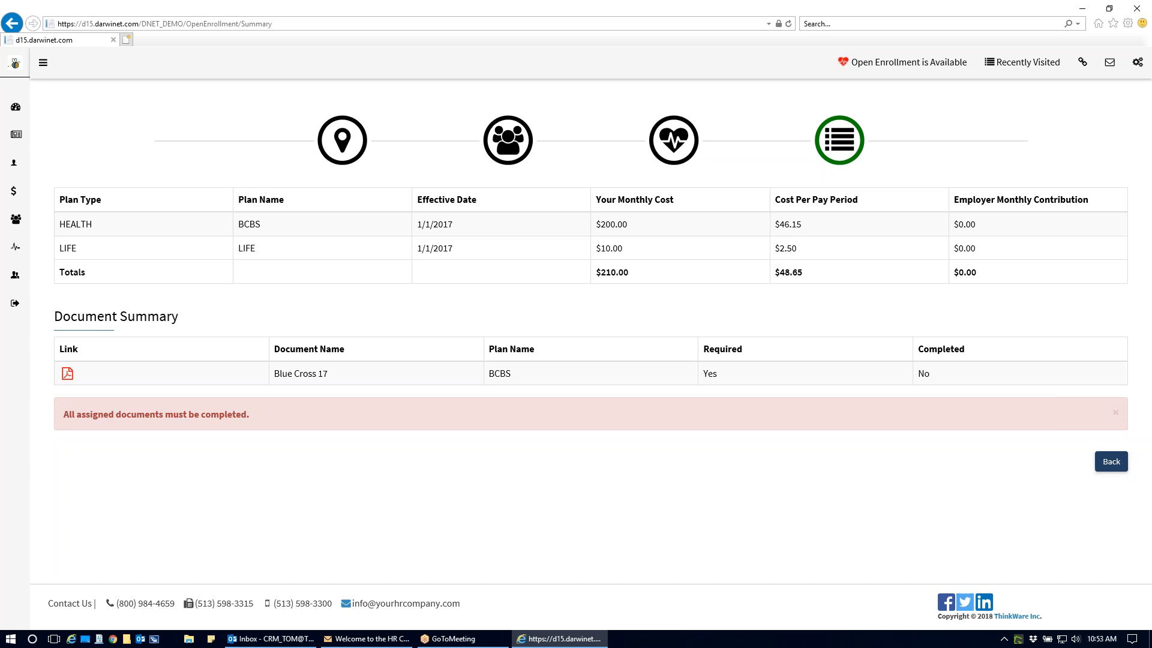
{"action": "left_click_drag", "start_coordinate": [775, 272], "coordinate": [814, 299]}
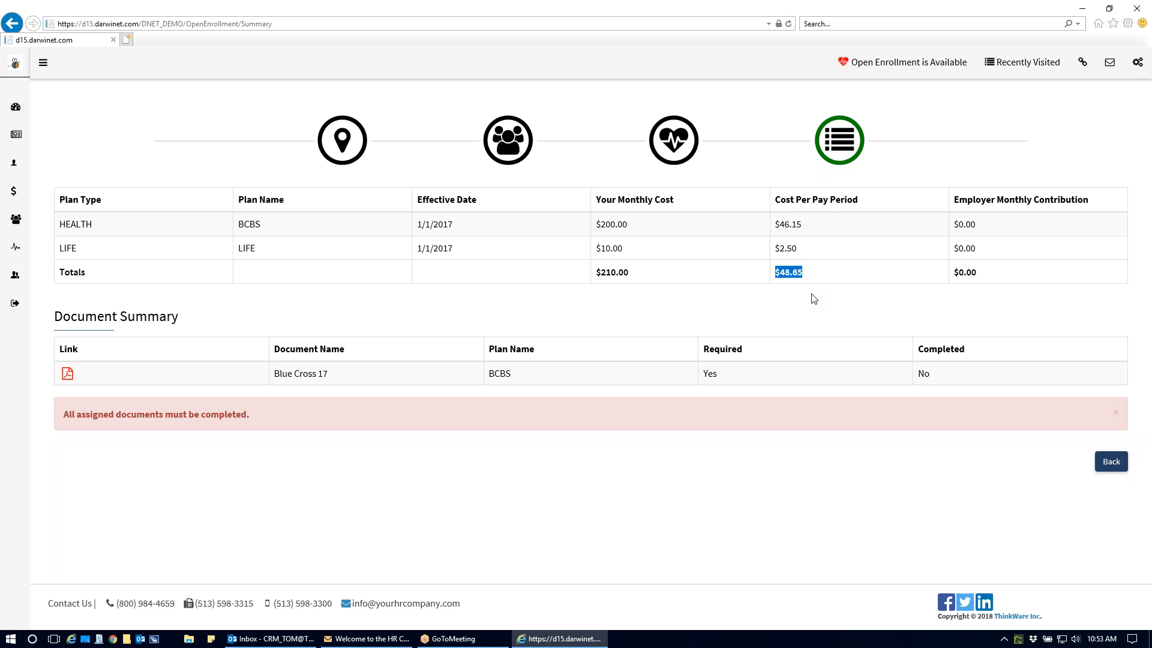
{"action": "left_click", "coordinate": [67, 377]}
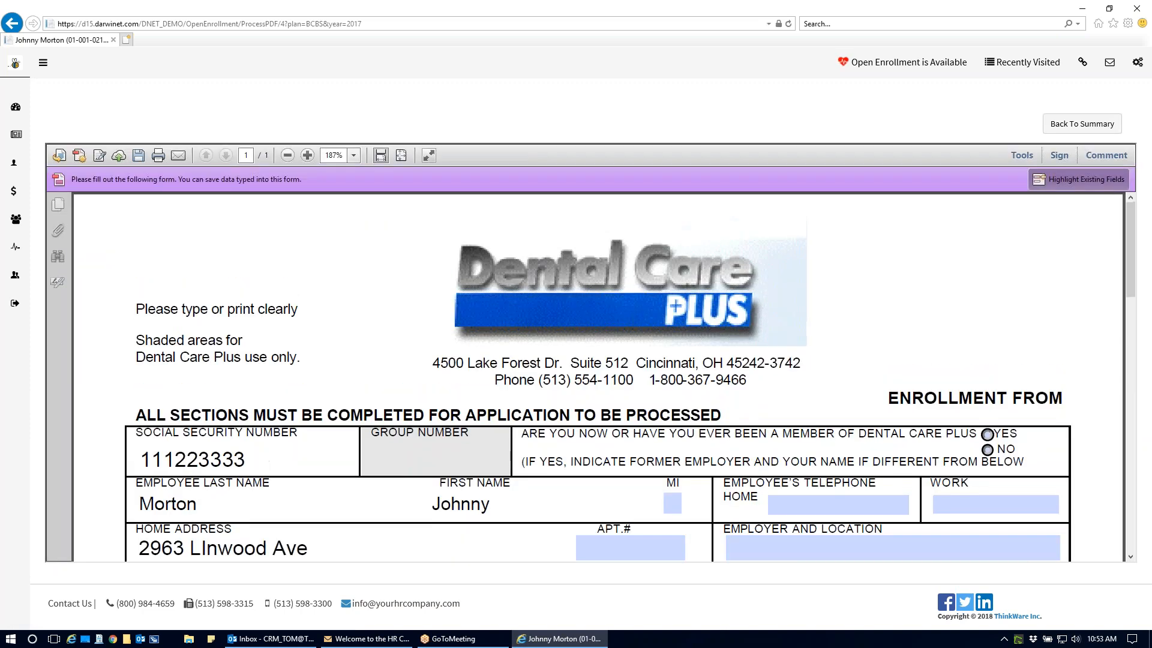
{"action": "mouse_move", "coordinate": [1131, 227]}
{"action": "left_mouse_down"}
{"action": "mouse_move", "coordinate": [1132, 537]}
{"action": "mouse_move", "coordinate": [1101, 552]}
{"action": "left_mouse_up"}
{"action": "left_click", "coordinate": [1101, 550]}
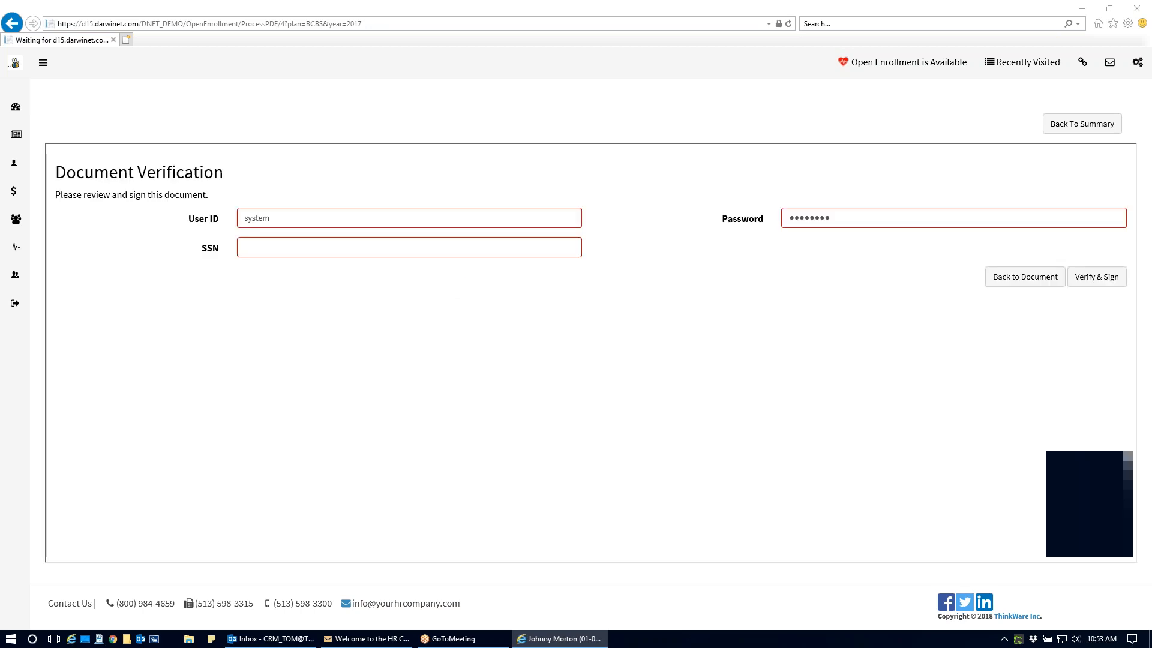
- Verify and sign the document with the employee's user ID and Social Security number
{"action": "double_click", "coordinate": [287, 220]}
{"action": "key", "text": "Tab"}
{"action": "key", "text": "Tab"}
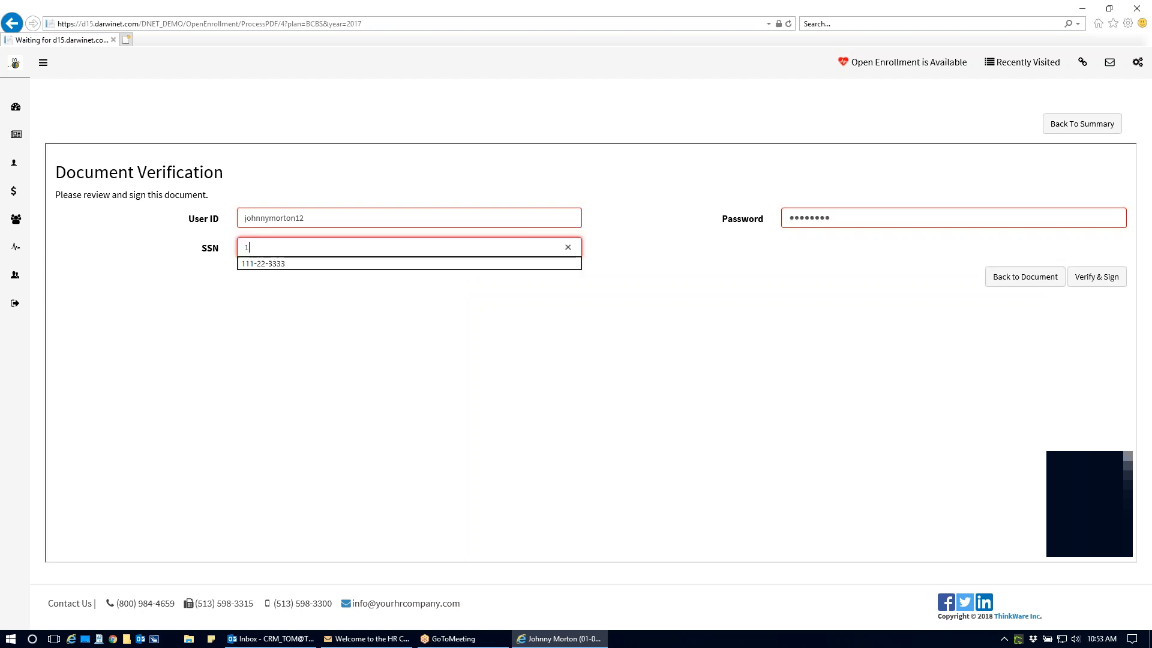
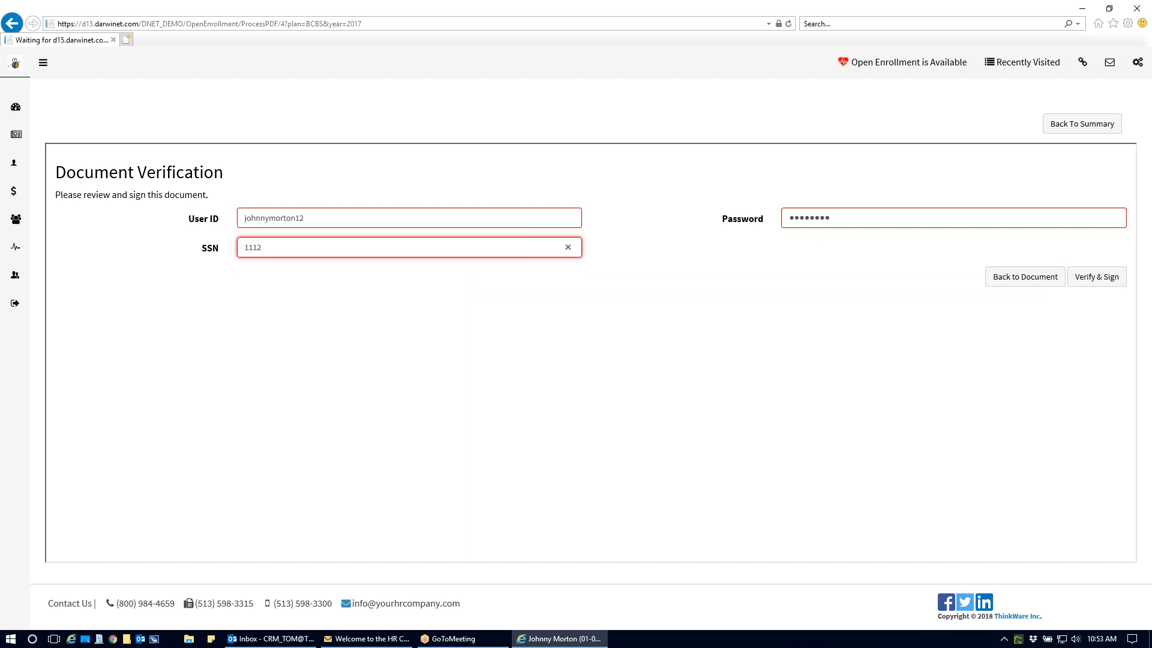
{"action": "left_click", "coordinate": [1090, 279]}
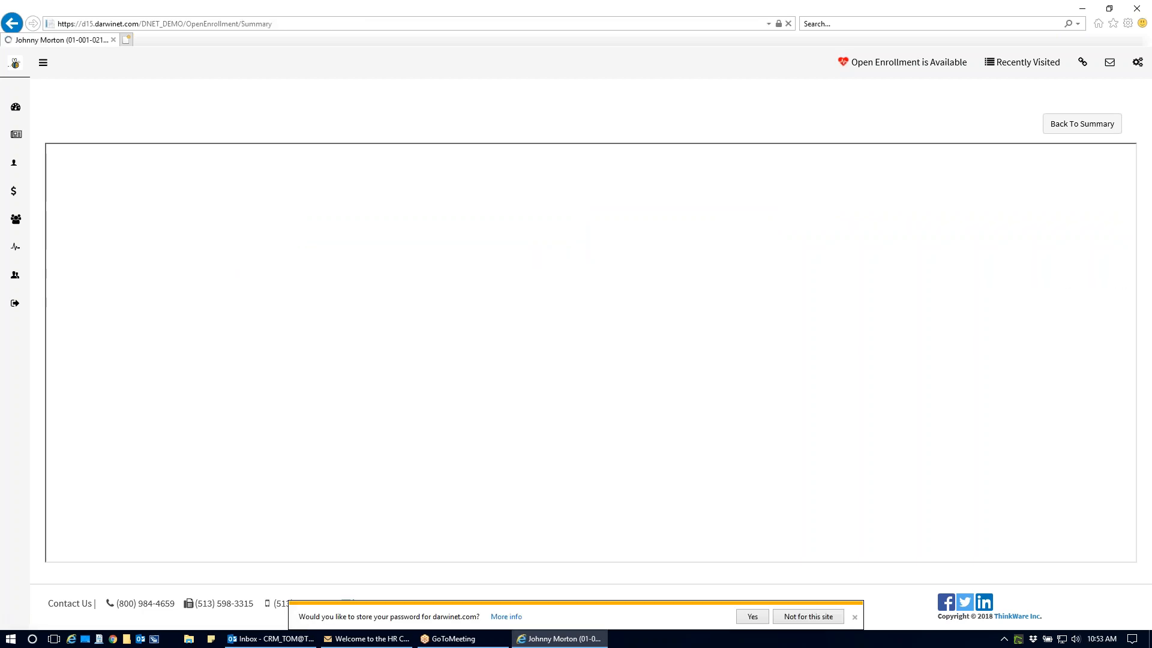
- Begin the enrollment's electronic signature at the Username field
{"action": "left_click", "coordinate": [192, 475]}
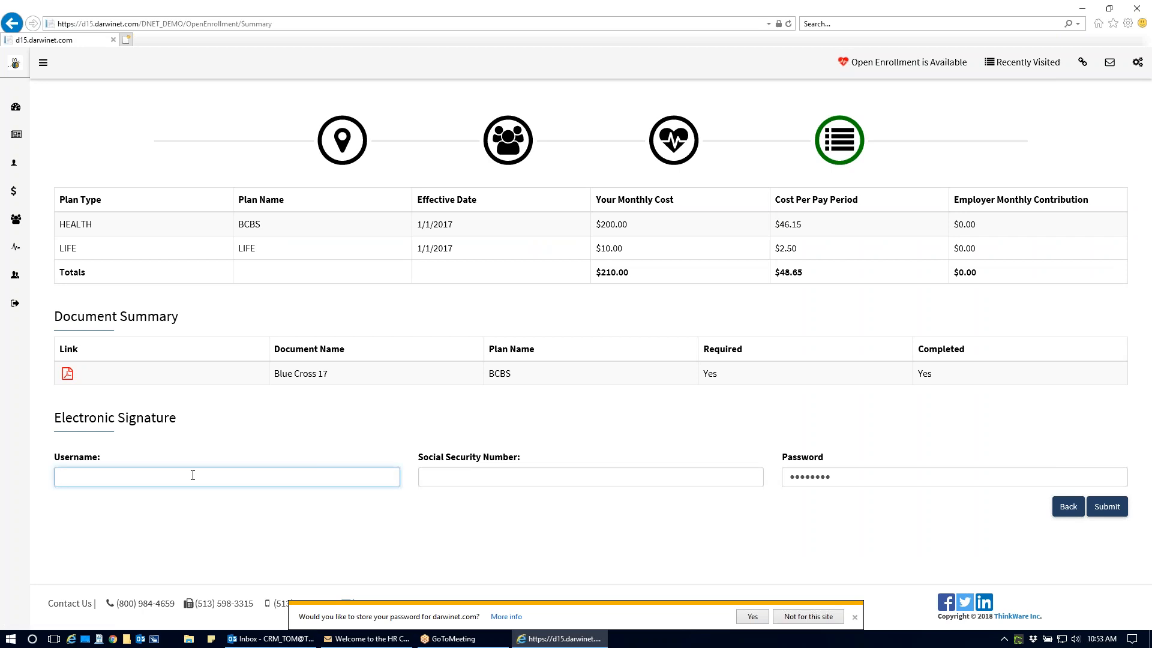